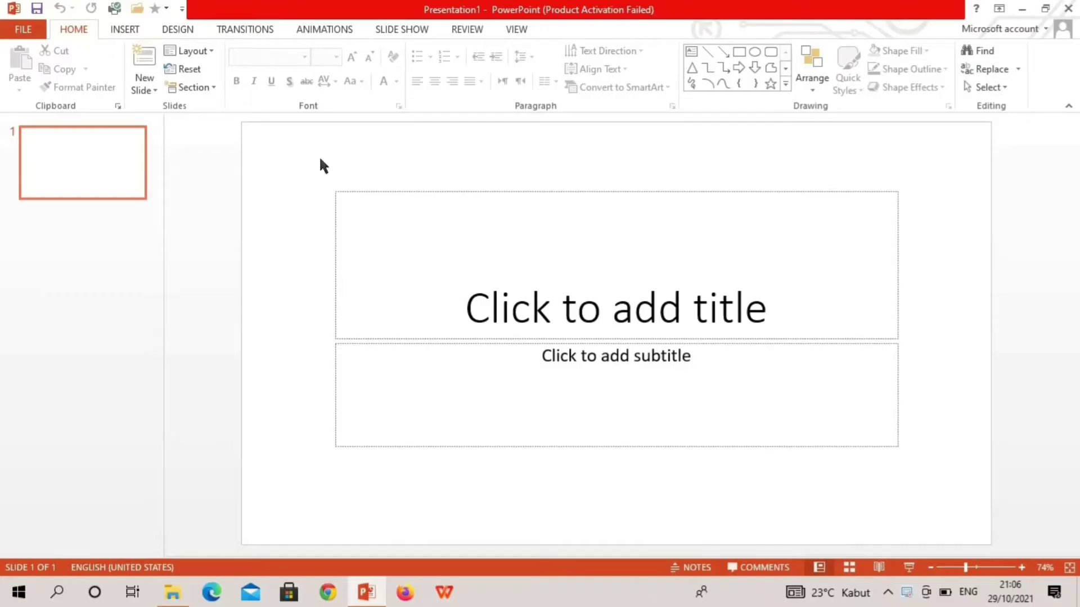
- Box-select both placeholders on the first slide
drag(319, 155, 935, 460)
- Delete the placeholders and paste the leaf illustration from the images folder onto the slide
key(Delete)
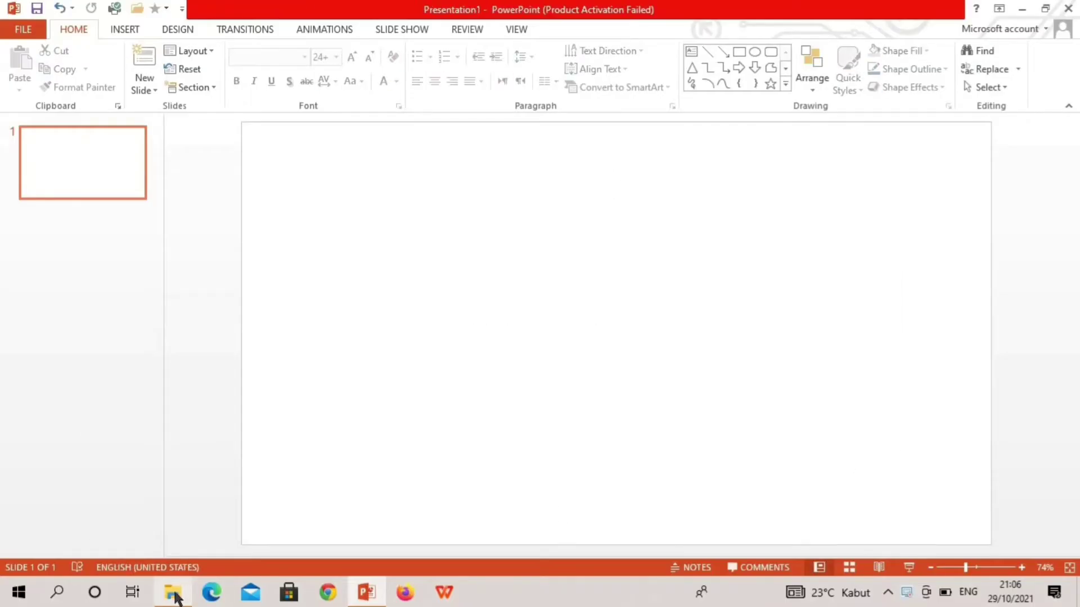
click(172, 592)
scroll(973, 474, down, 2)
click(368, 461)
key(ctrl+c)
right_click(375, 332)
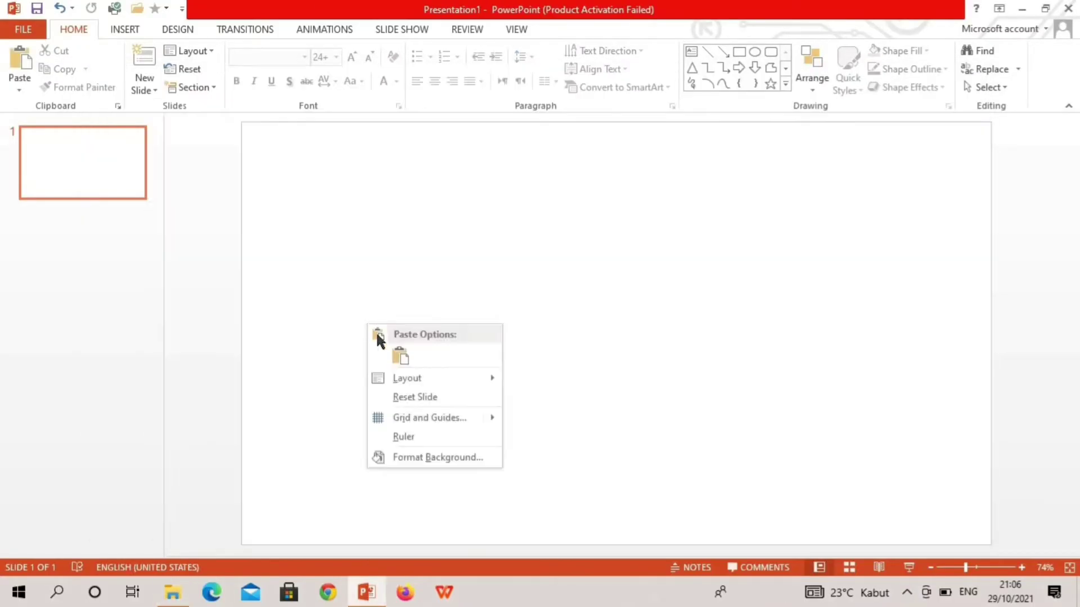
click(400, 354)
- Make the slide background the solid orange sampled from the picture with the eyedropper
click(178, 29)
click(993, 79)
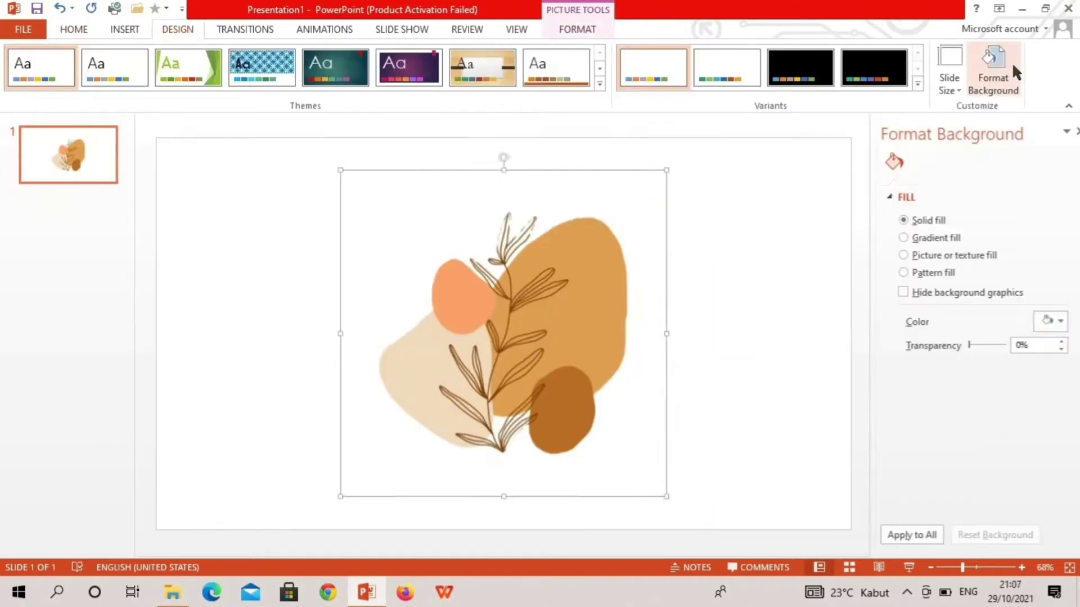
click(1045, 322)
click(976, 489)
click(450, 304)
- Shrink the leaf picture to a smaller size
click(499, 309)
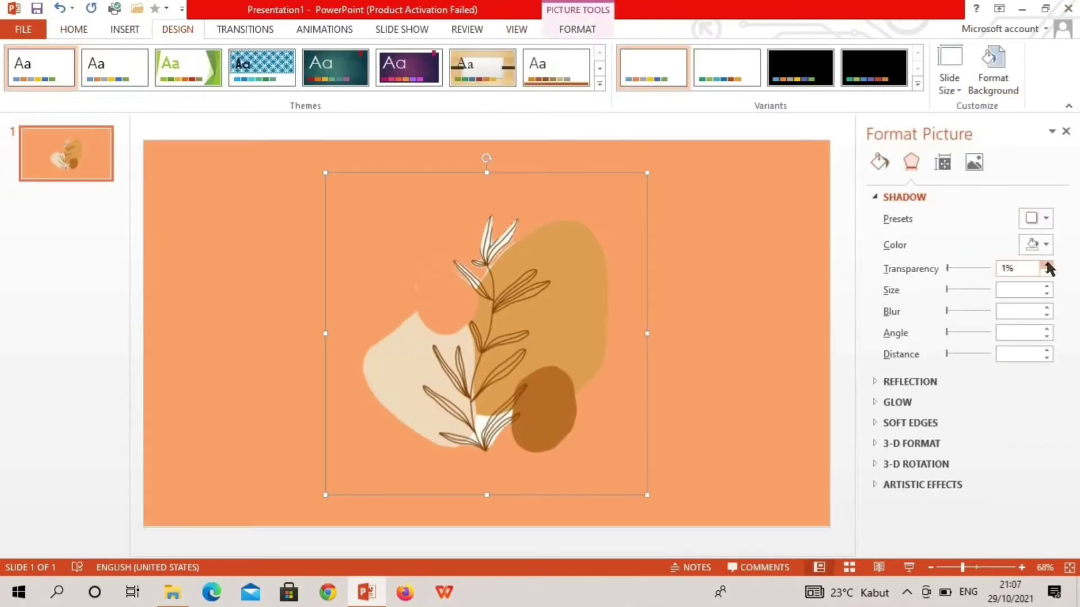
drag(647, 495, 480, 326)
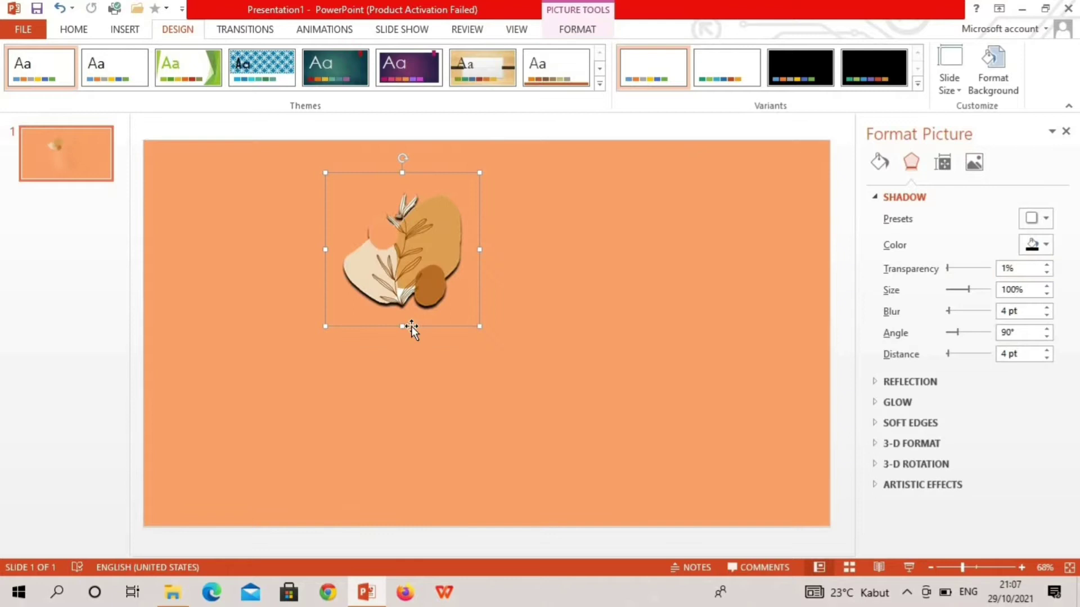
click(125, 29)
- Insert a white square with no outline and stretch it across the top edge
click(499, 180)
click(401, 69)
click(411, 248)
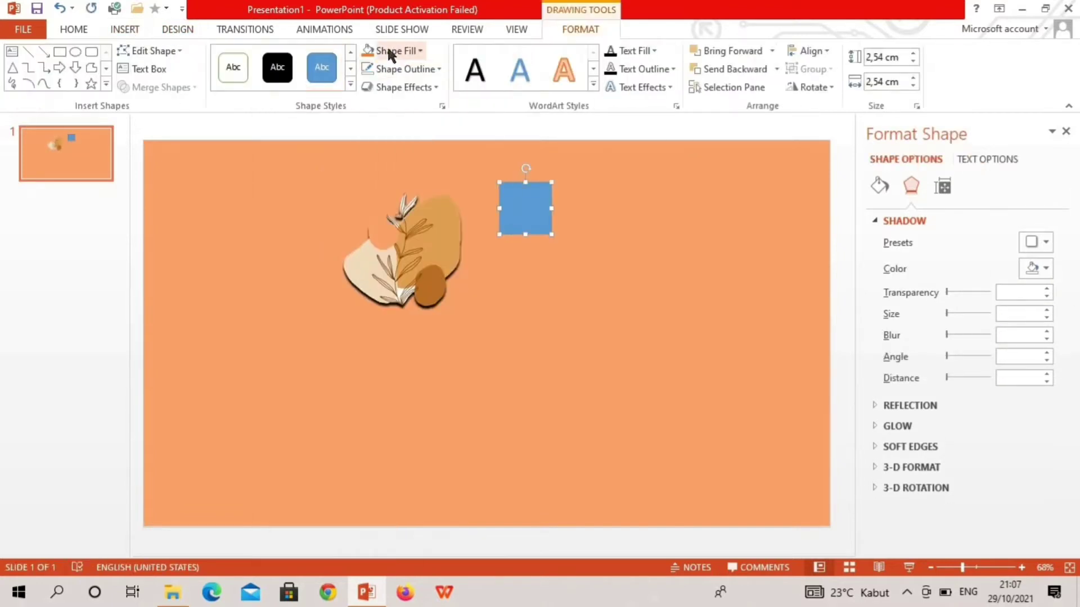
click(394, 51)
click(375, 84)
mouse_move(527, 203)
mouse_down()
mouse_move(172, 162)
mouse_move(829, 166)
mouse_up()
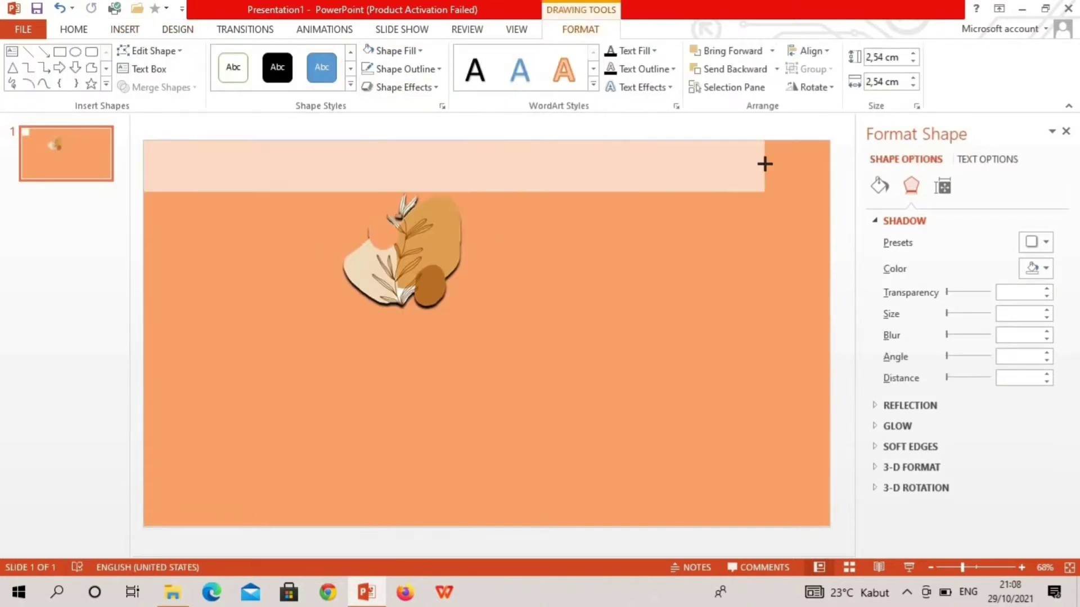
- Make the top band shorter and place a band along the bottom edge
click(486, 196)
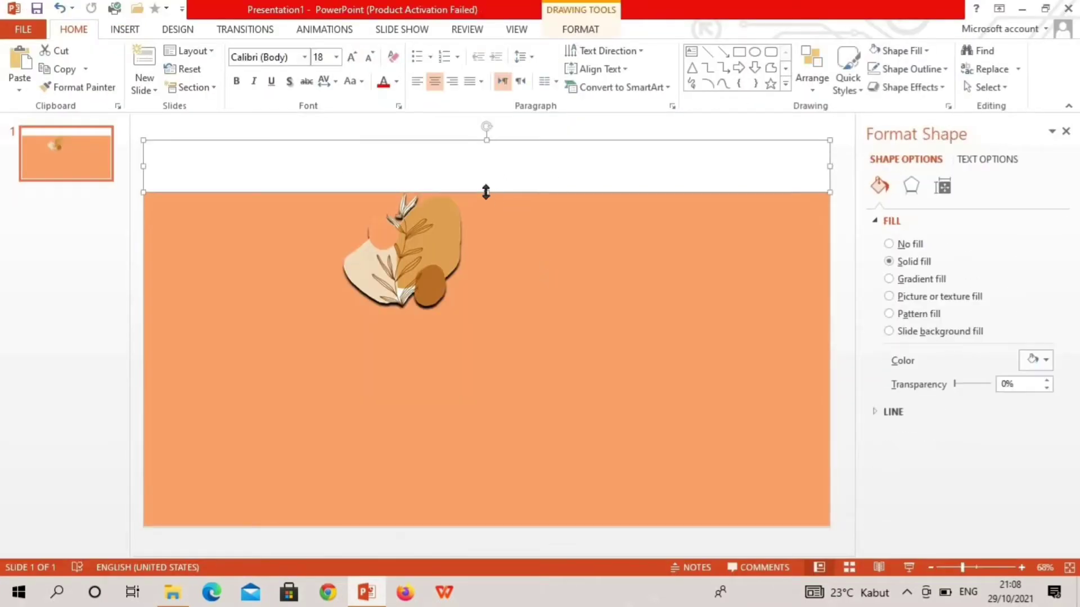
drag(486, 193, 484, 175)
drag(319, 164, 316, 516)
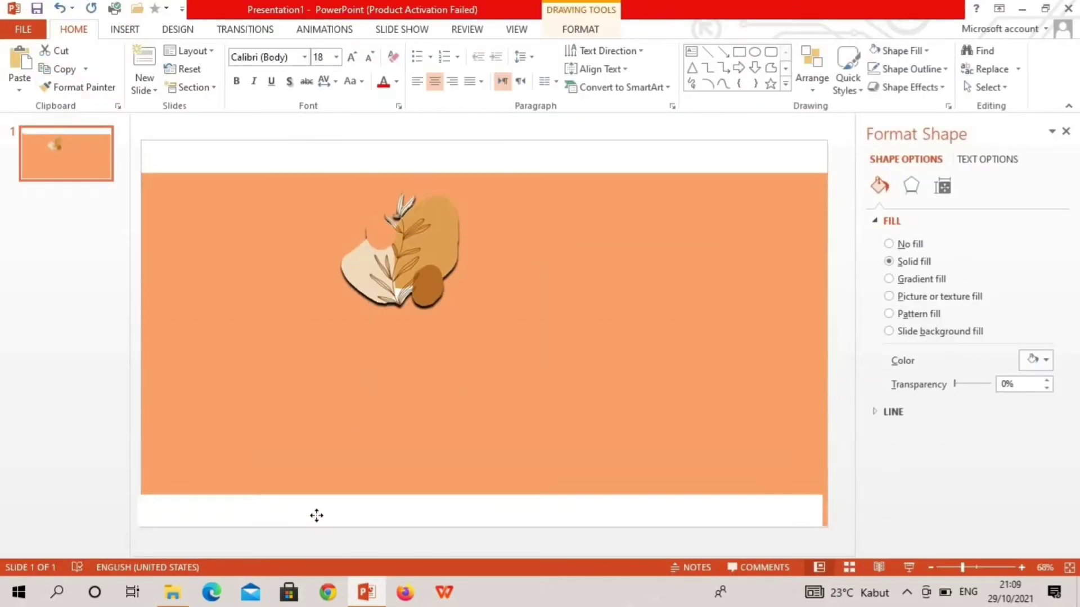
- Copy the band, rotate it vertical, and fit bands to the sides, deleting the extra one
click(77, 69)
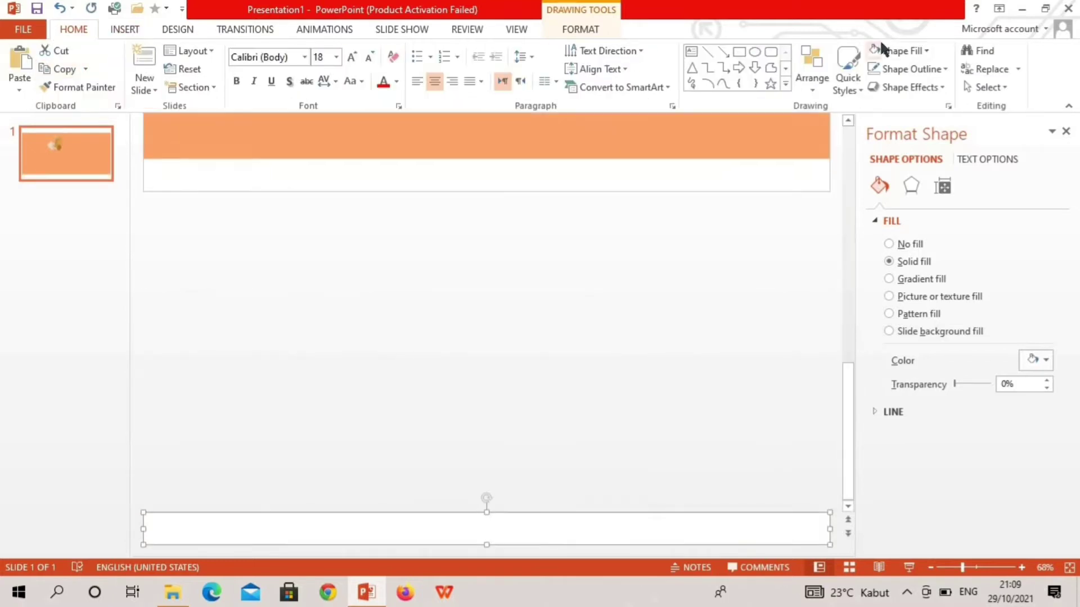
scroll(425, 538, up, 3)
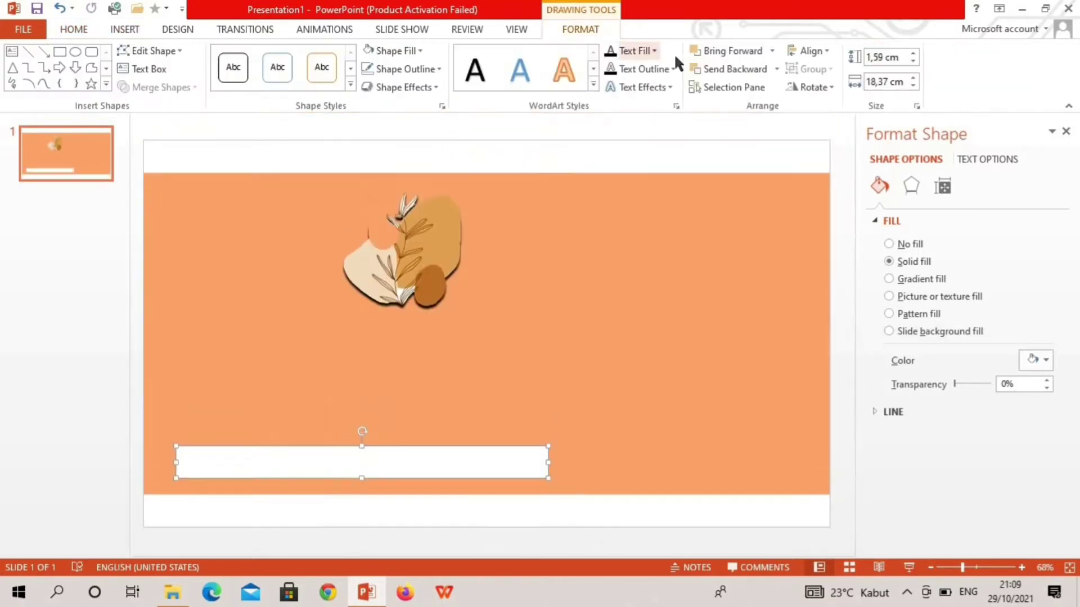
click(810, 87)
click(833, 110)
mouse_move(366, 230)
mouse_down()
mouse_move(157, 225)
mouse_move(523, 354)
mouse_up()
click(90, 30)
key(Delete)
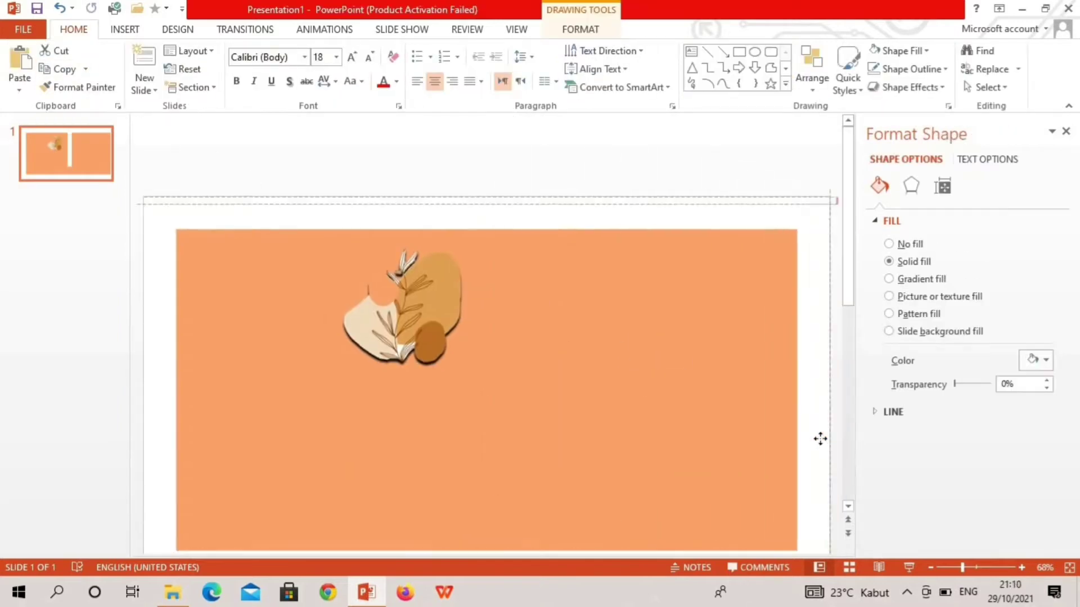
scroll(819, 439, down, 2)
drag(400, 194, 235, 433)
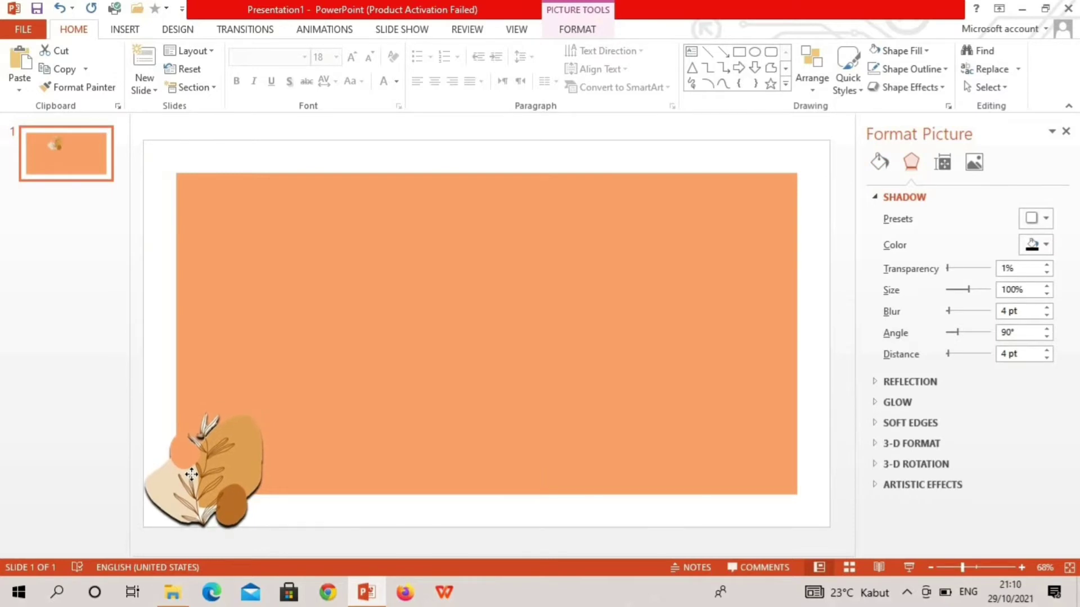
- Duplicate the leaf picture, turn the copy upside down in the top-right corner, and nudge the bottom-left one
click(191, 474)
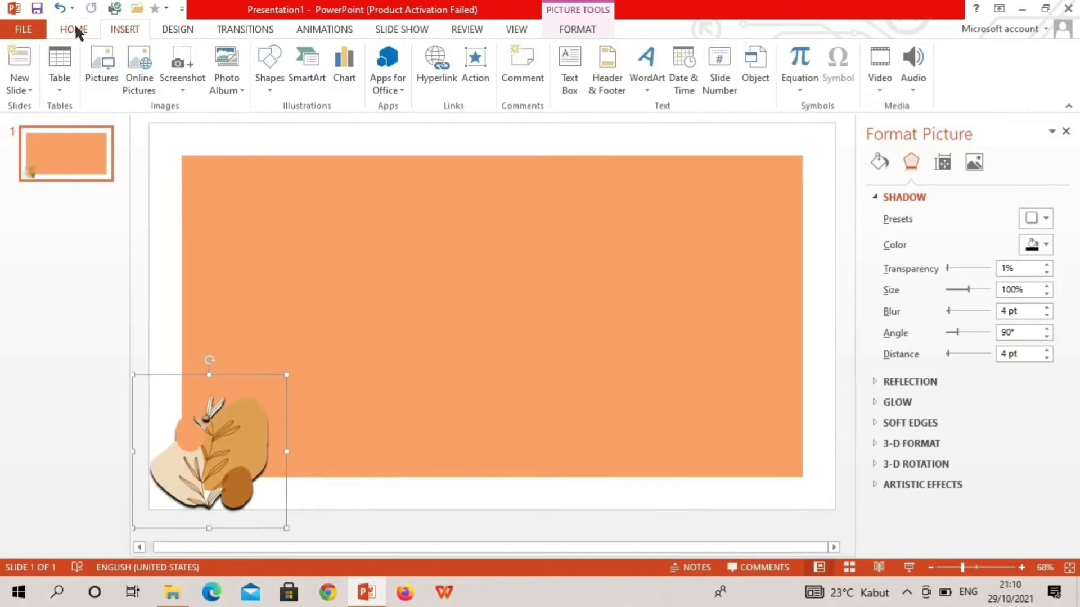
click(85, 69)
click(85, 107)
drag(214, 449, 653, 225)
mouse_move(635, 167)
mouse_down()
mouse_move(624, 240)
mouse_move(571, 313)
mouse_up()
drag(636, 256, 755, 179)
drag(251, 424, 252, 419)
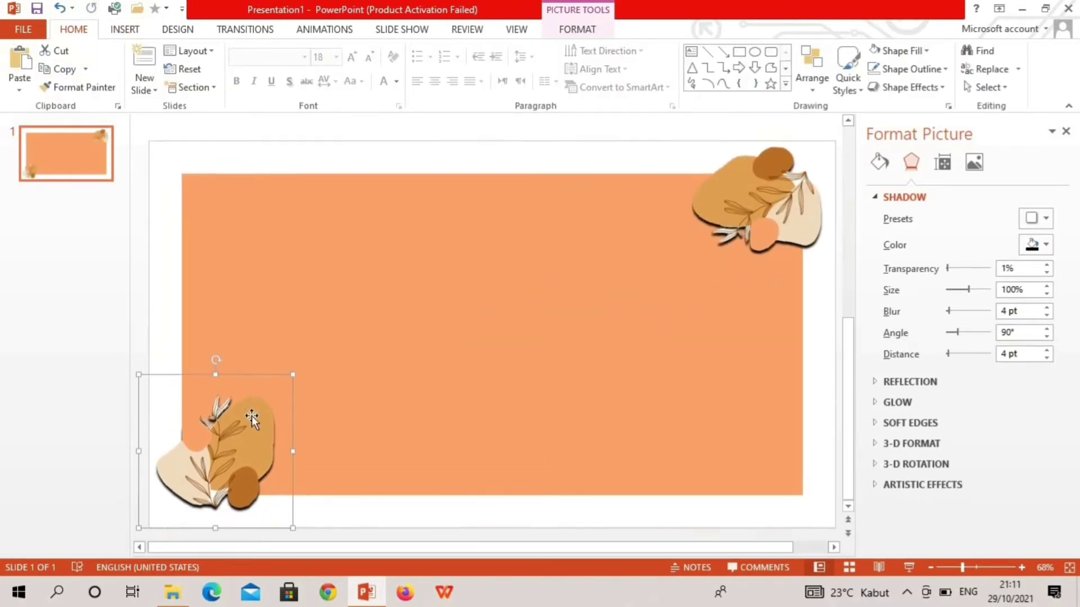
- Add an 'Add Your Title' text box mid-slide in the Gabi Estudies font
click(691, 52)
click(483, 360)
text(Add Your Title)
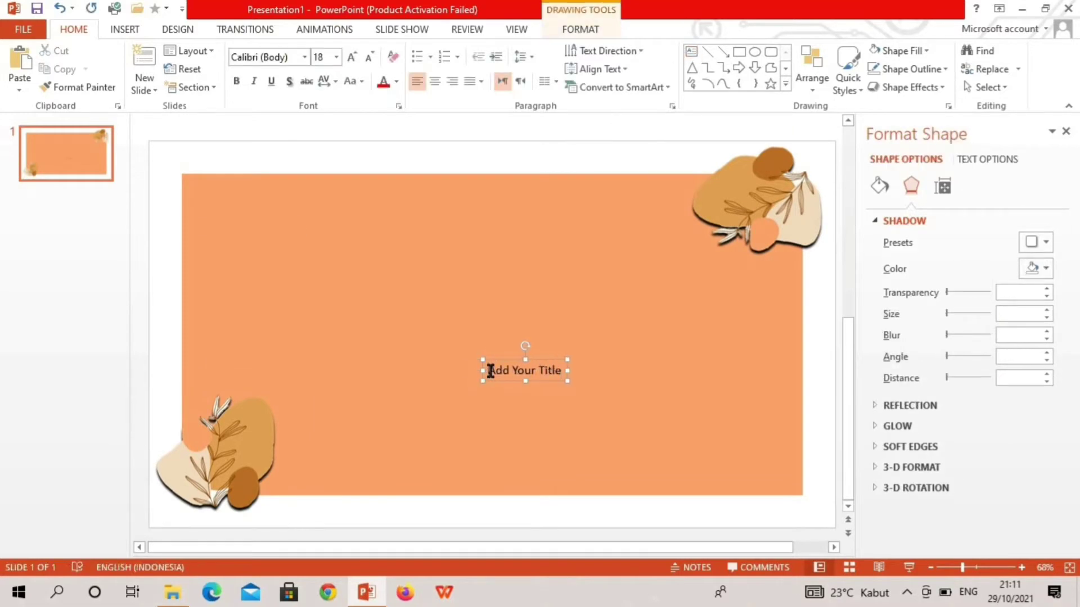
drag(488, 370, 563, 370)
click(602, 331)
click(304, 57)
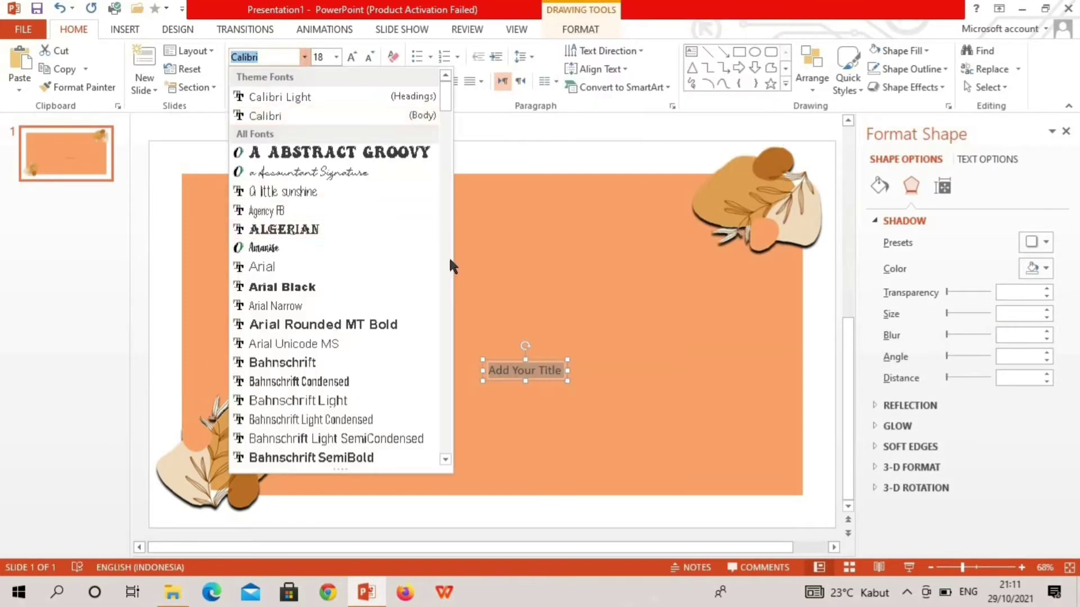
scroll(449, 255, down, 10)
scroll(447, 409, down, 5)
scroll(447, 409, down, 5)
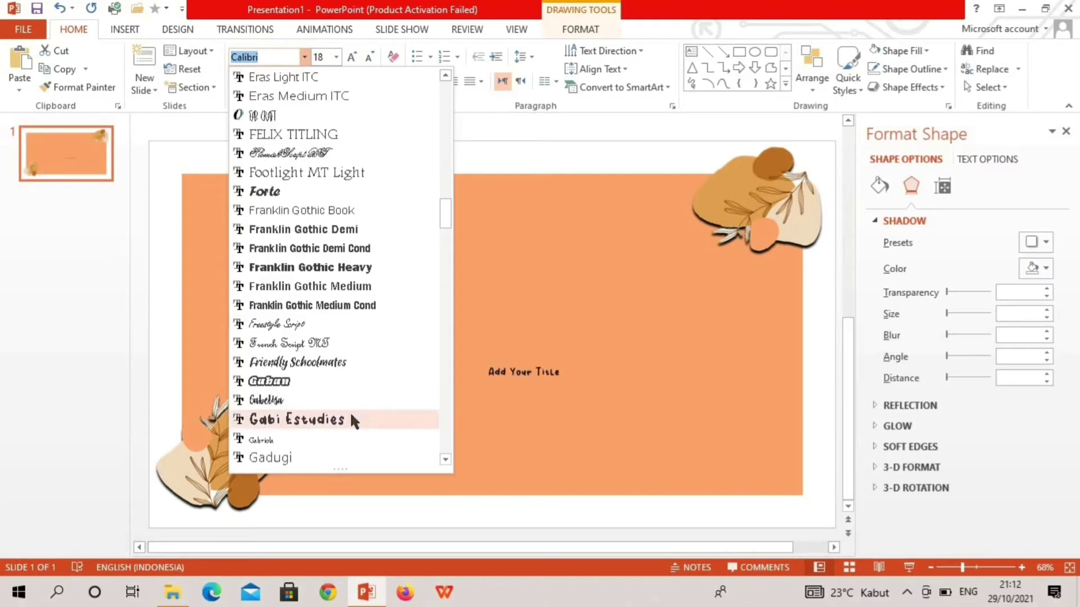
click(350, 419)
- Make the title white with a soft shadow, size 80, centred on the slide
click(397, 81)
click(395, 117)
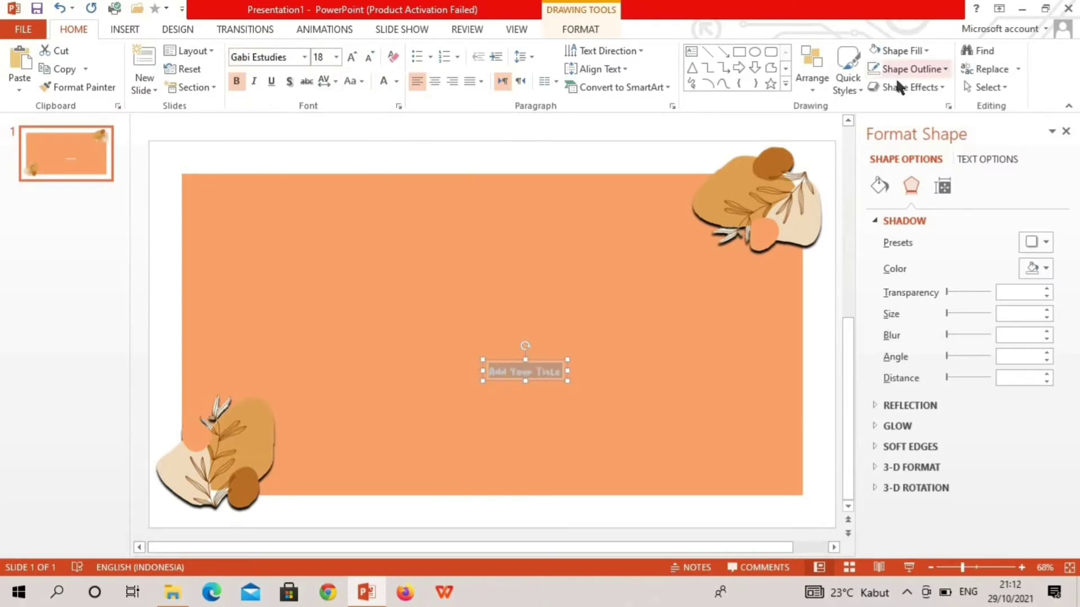
click(906, 87)
click(757, 234)
click(336, 57)
click(323, 284)
click(336, 57)
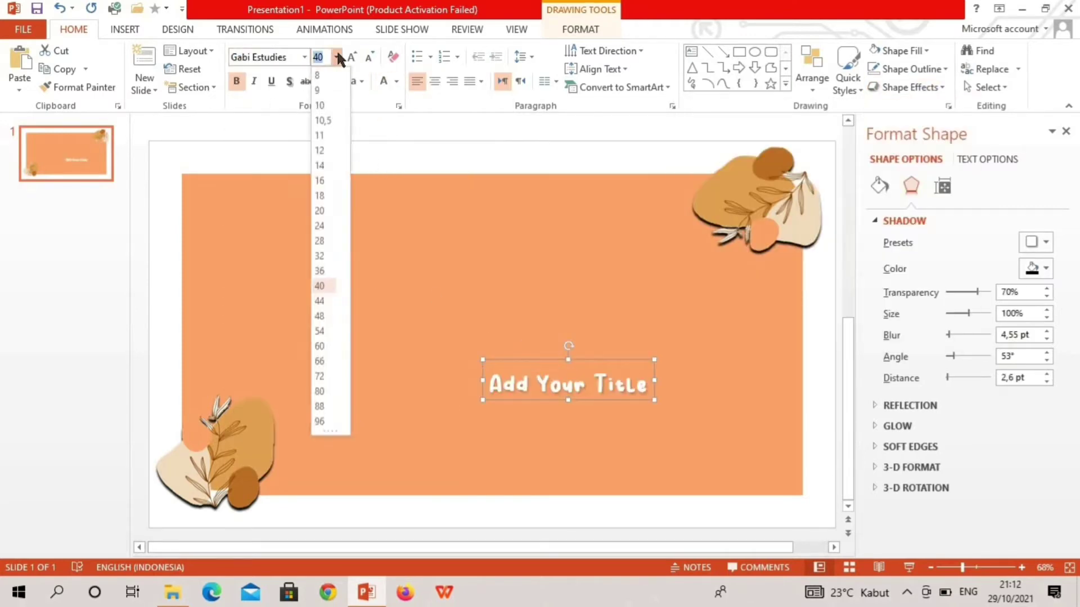
click(325, 339)
mouse_move(541, 417)
mouse_down()
mouse_move(422, 362)
mouse_move(359, 353)
mouse_move(376, 360)
mouse_move(328, 369)
mouse_move(352, 376)
mouse_move(348, 350)
mouse_up()
click(337, 56)
click(325, 394)
click(125, 31)
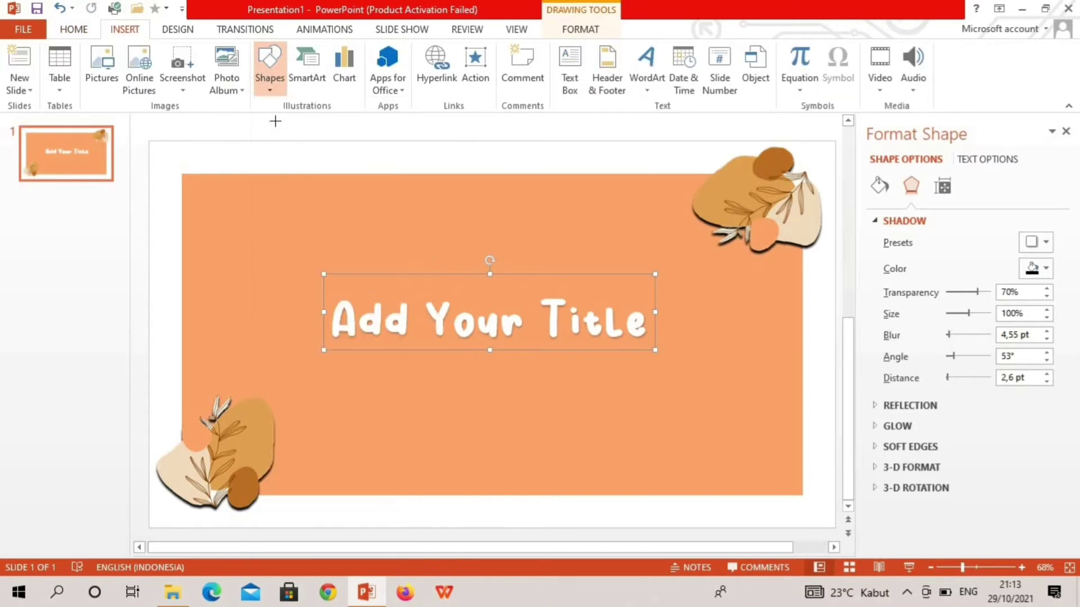
- Draw a white vertical line down the orange area's left side and paste a second beside it
mouse_move(338, 270)
mouse_down()
mouse_move(291, 219)
mouse_move(333, 184)
mouse_up()
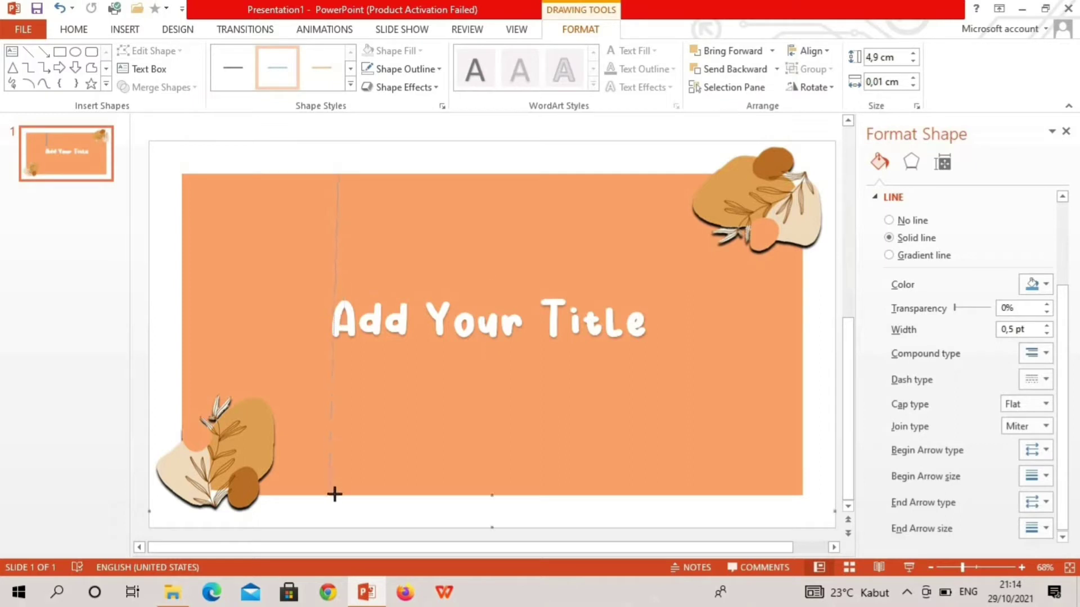
drag(338, 497, 338, 496)
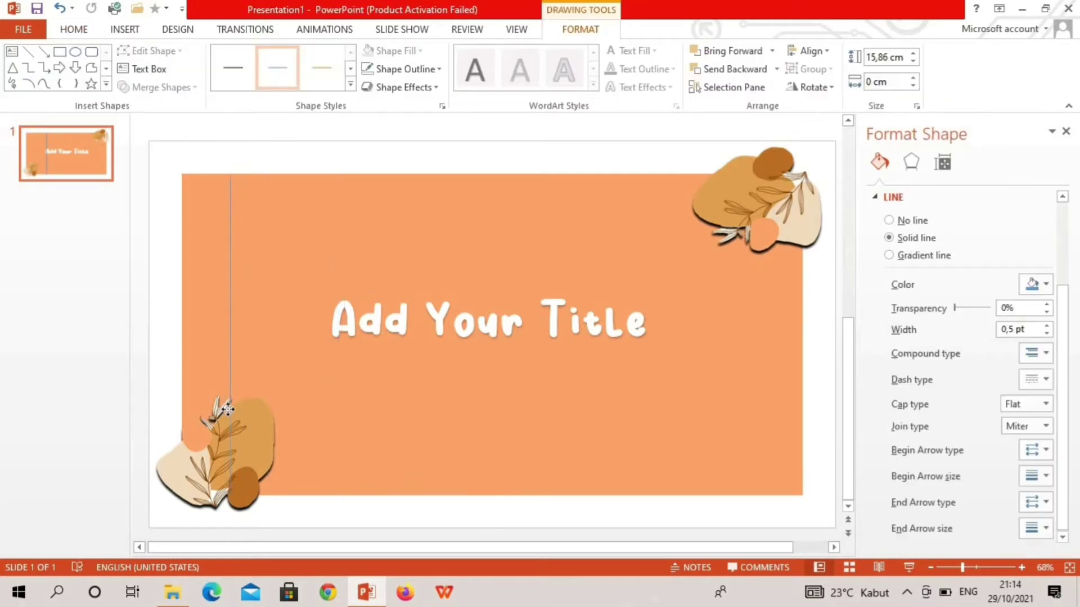
click(401, 68)
click(366, 100)
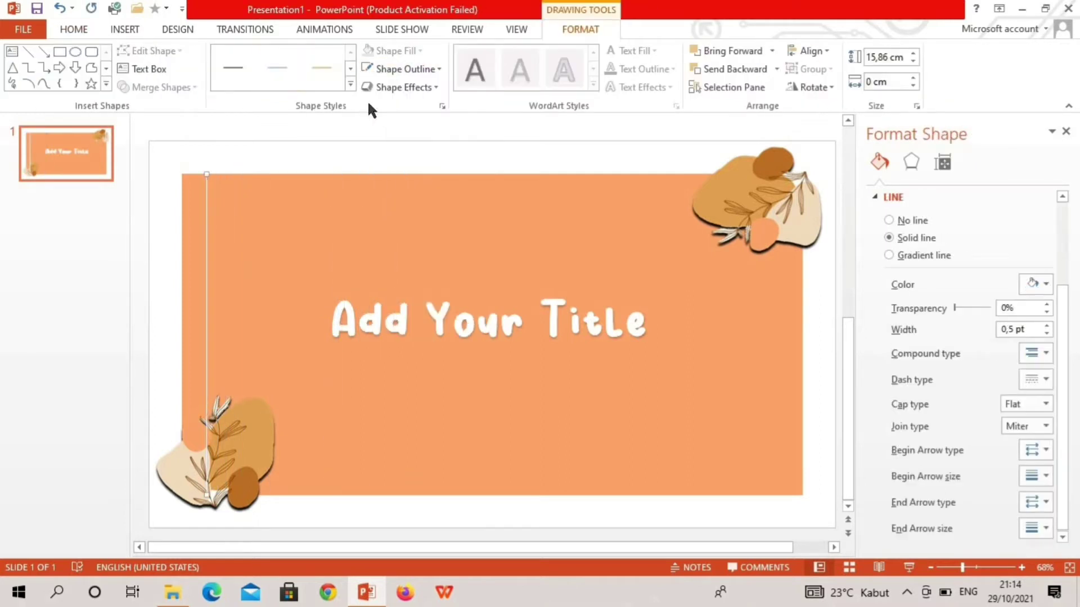
click(74, 29)
click(86, 69)
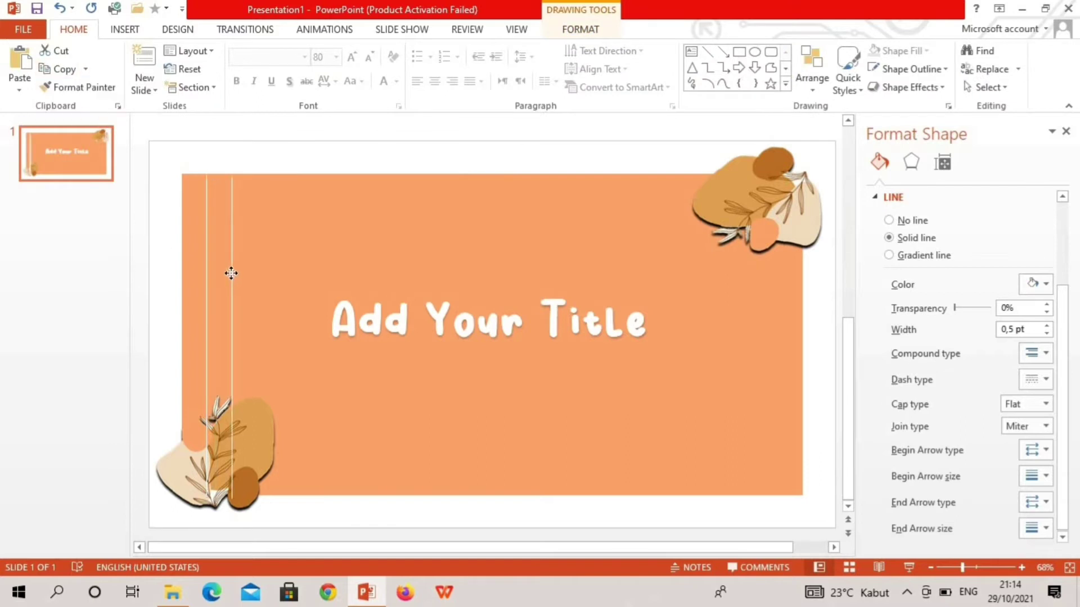
right_click(230, 274)
click(241, 301)
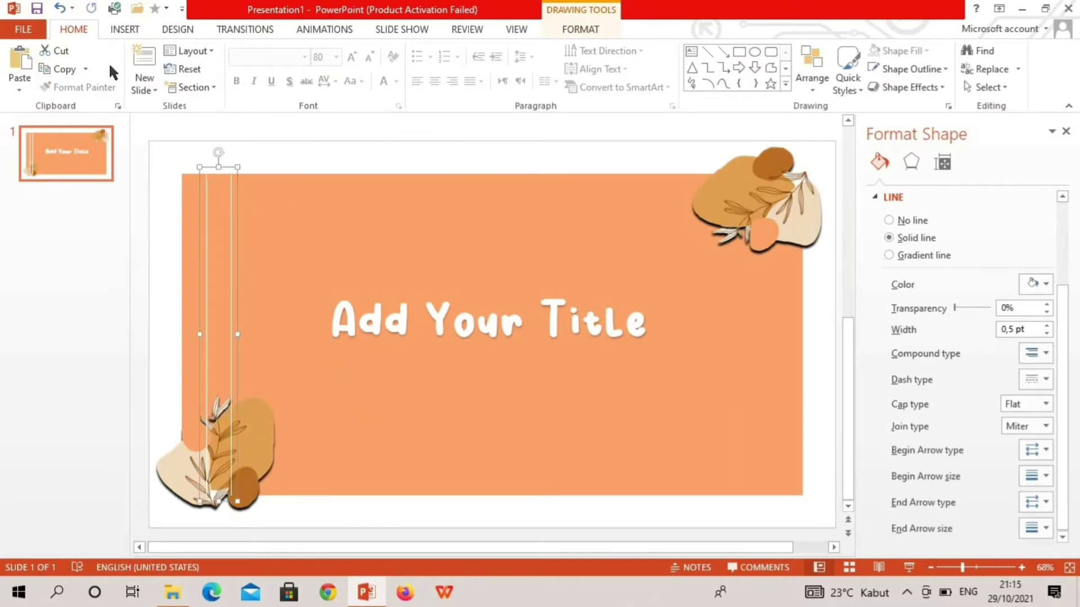
key(ctrl+v)
drag(245, 370, 287, 360)
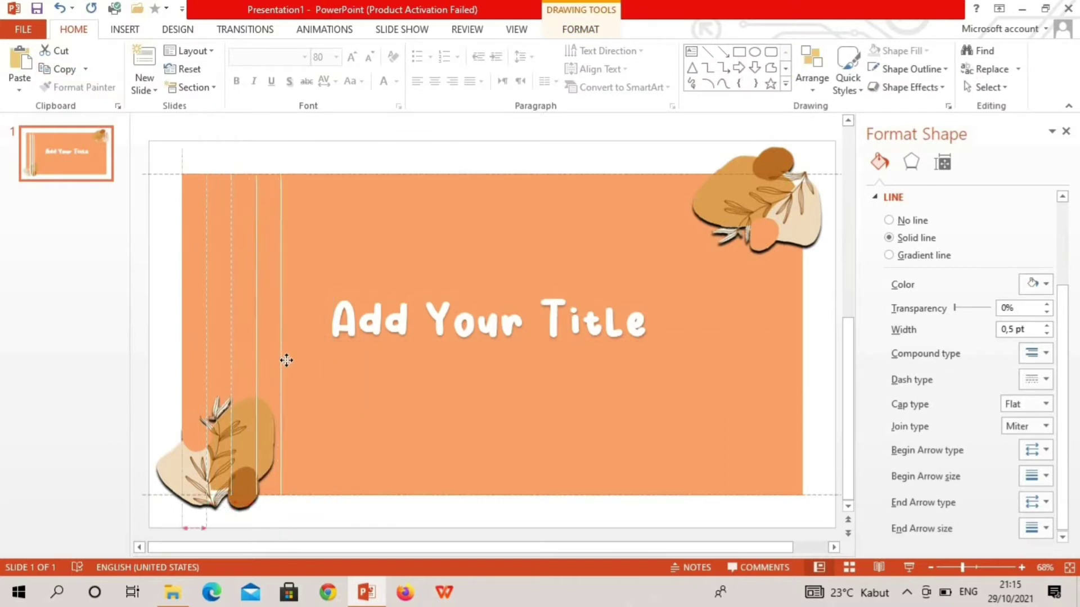
- Duplicate the line pair repeatedly until evenly spaced stripes reach the slide's right edge
click(85, 69)
click(86, 96)
click(85, 69)
click(86, 97)
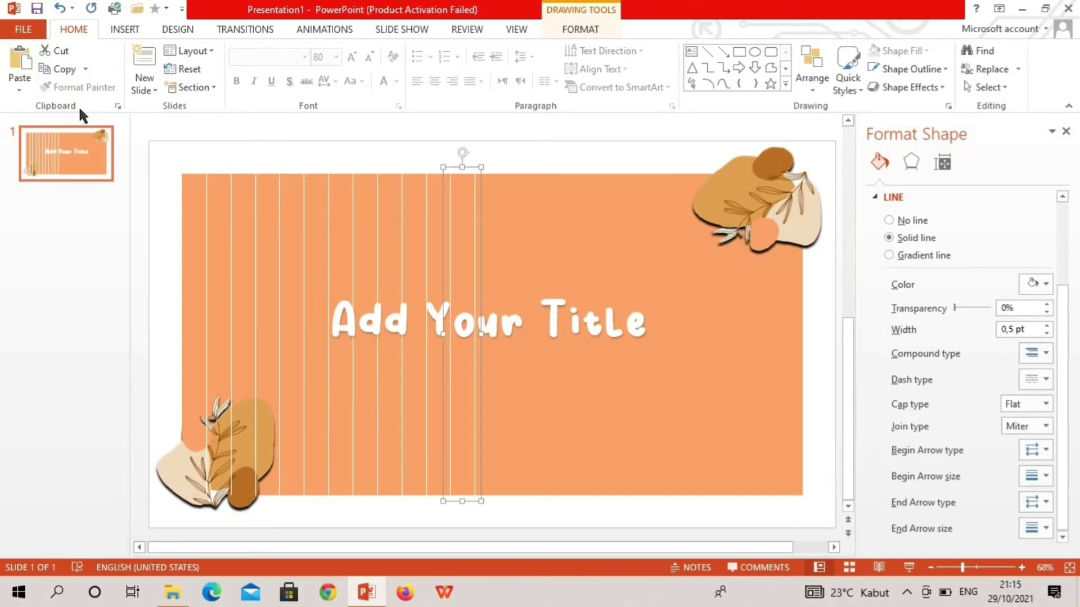
click(85, 70)
click(84, 104)
click(85, 69)
click(85, 104)
click(85, 69)
click(85, 104)
click(85, 69)
click(79, 102)
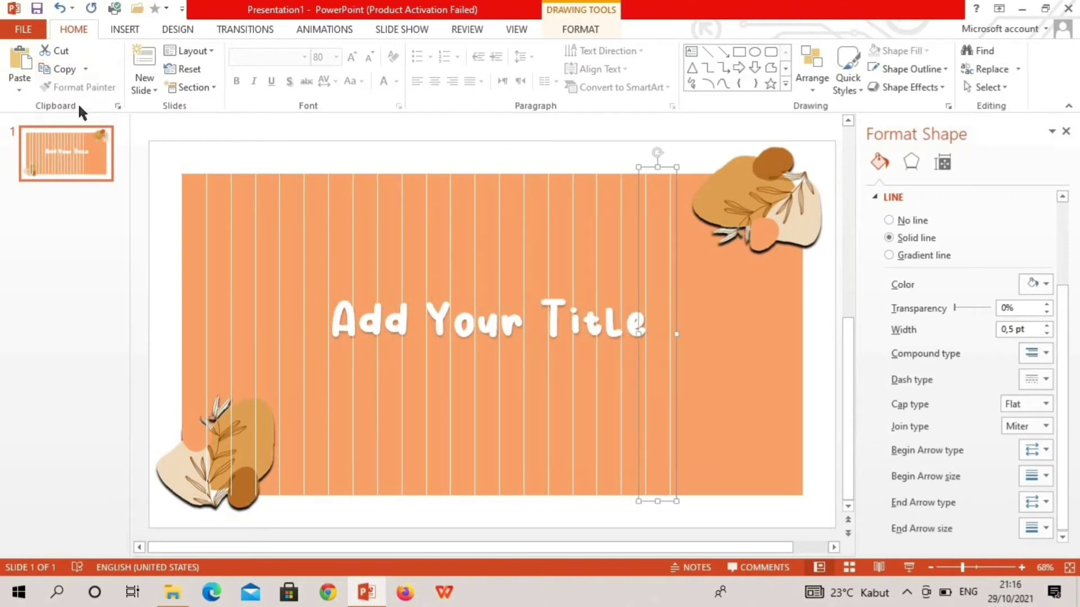
click(85, 69)
click(79, 103)
click(85, 69)
click(80, 103)
click(85, 69)
click(80, 103)
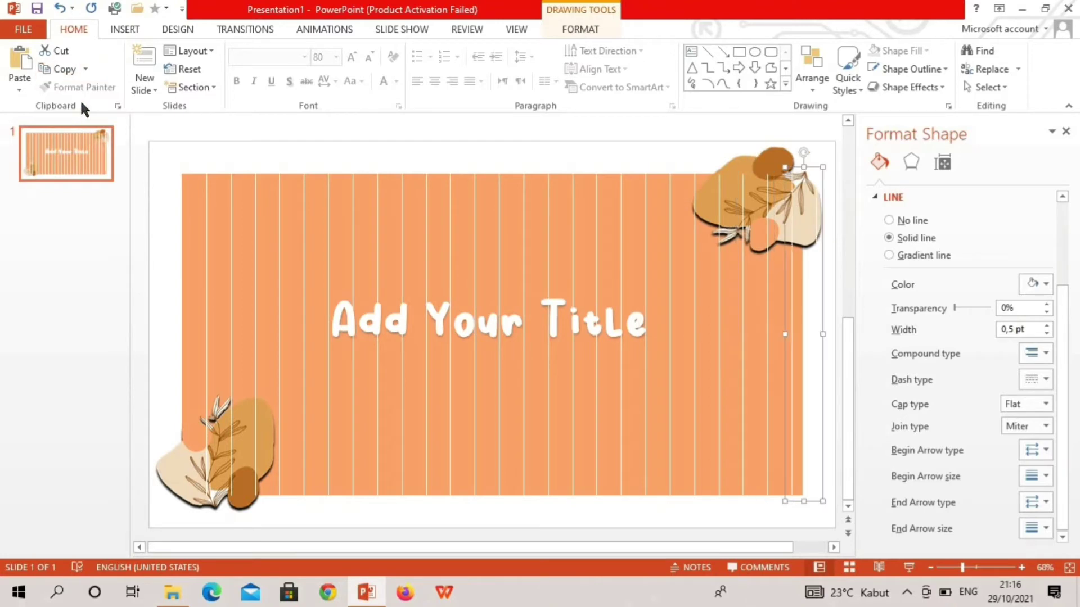
shift+click(231, 413)
shift+click(280, 406)
shift+click(328, 401)
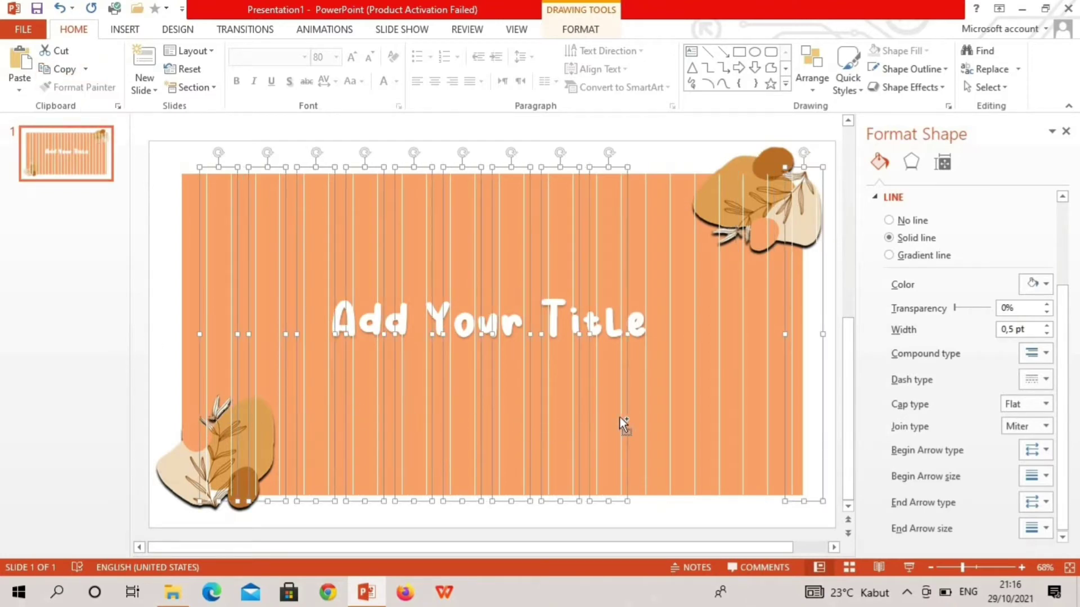
click(810, 338)
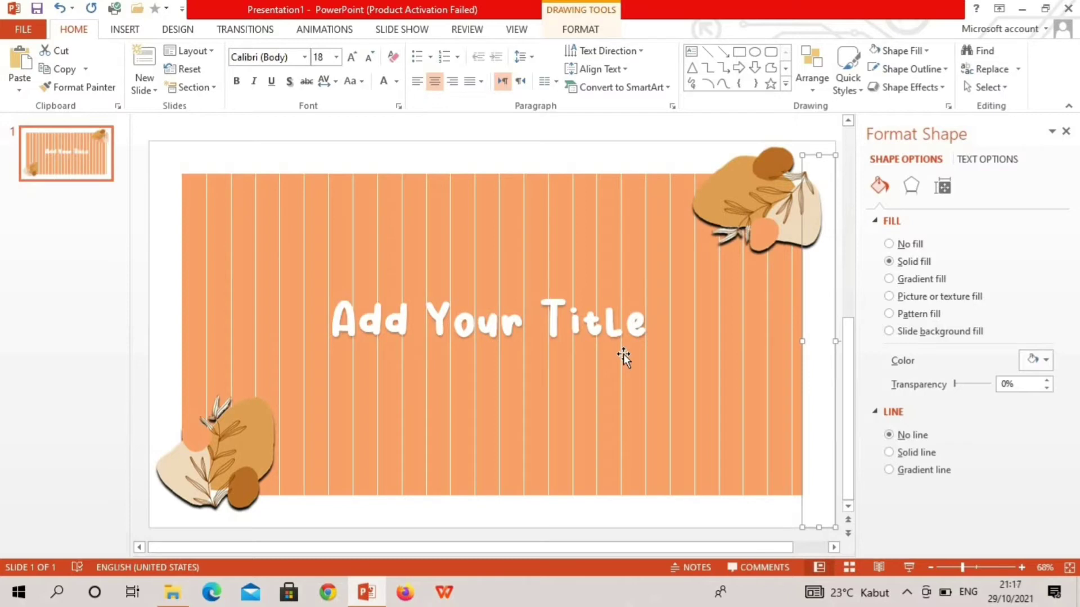
- Duplicate slide 1, cut the stripes to the lower half, and retype the heading as 'Our Team' at lower right
click(90, 172)
key(ctrl+d)
click(248, 277)
drag(500, 155, 506, 338)
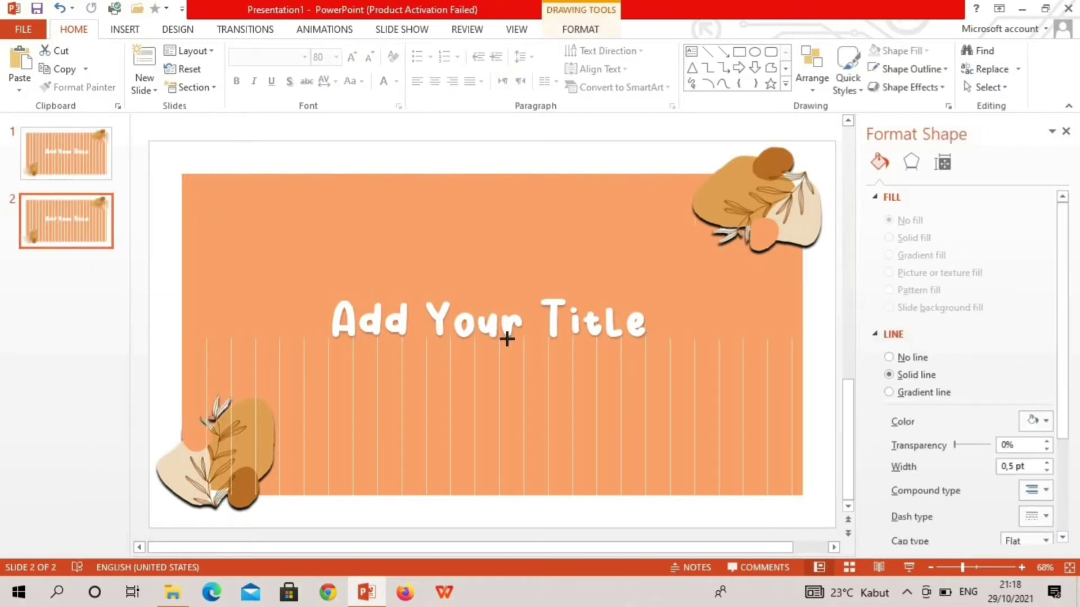
click(506, 313)
key(Delete)
key(Delete)
key(Delete)
key(BackSpace)
key(BackSpace)
text(Our Tea)
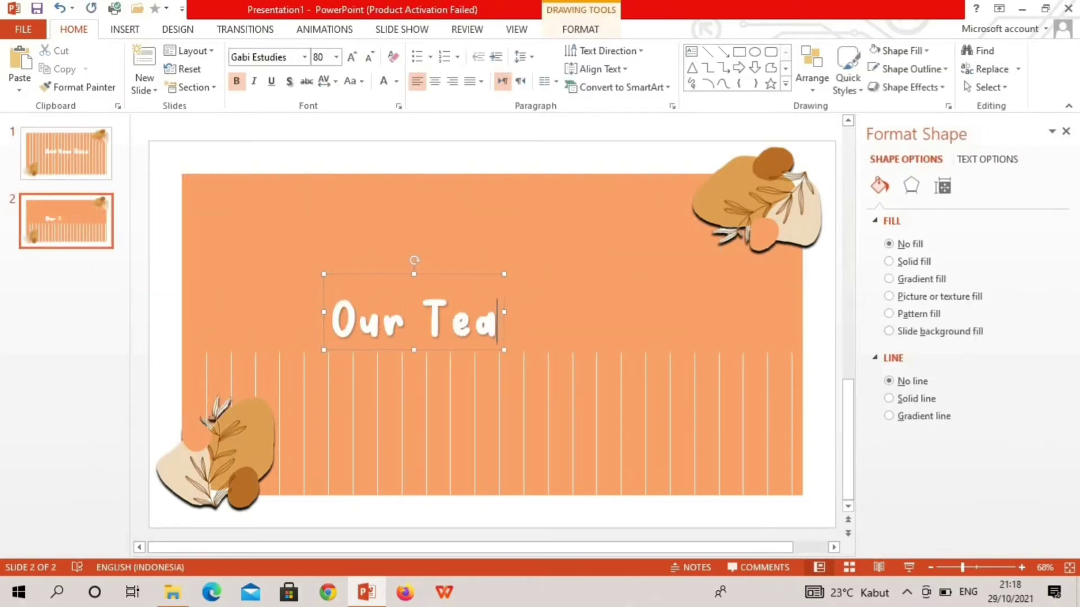
text(m)
drag(566, 330, 699, 378)
- Return to the title slide and select its title
click(67, 152)
click(386, 278)
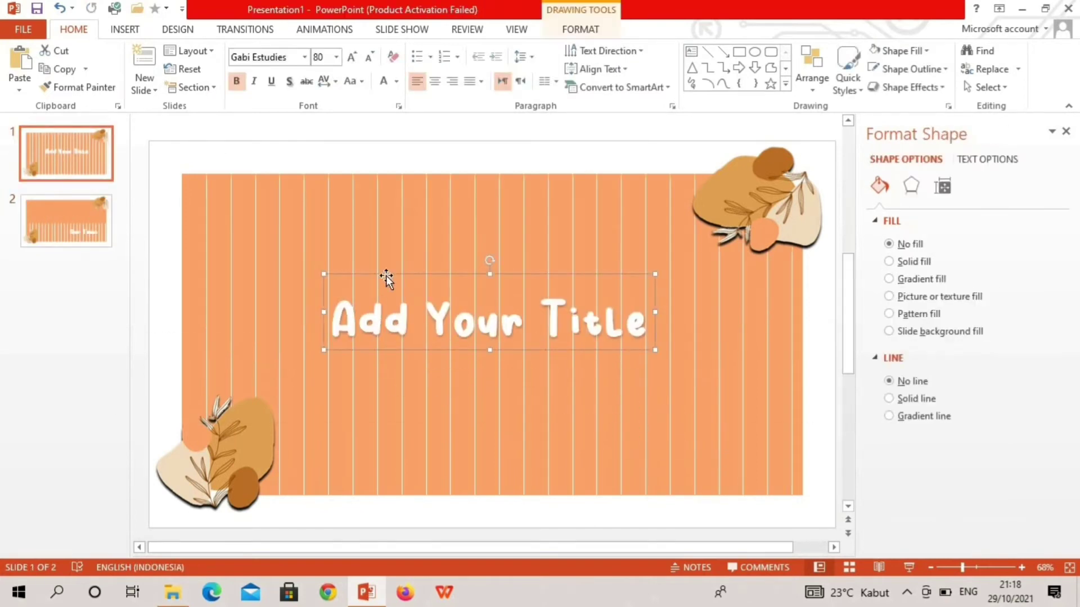
click(324, 29)
- Preview Fall Over, Drape and Curtains, then give the title slide the Peel Off transition
click(237, 31)
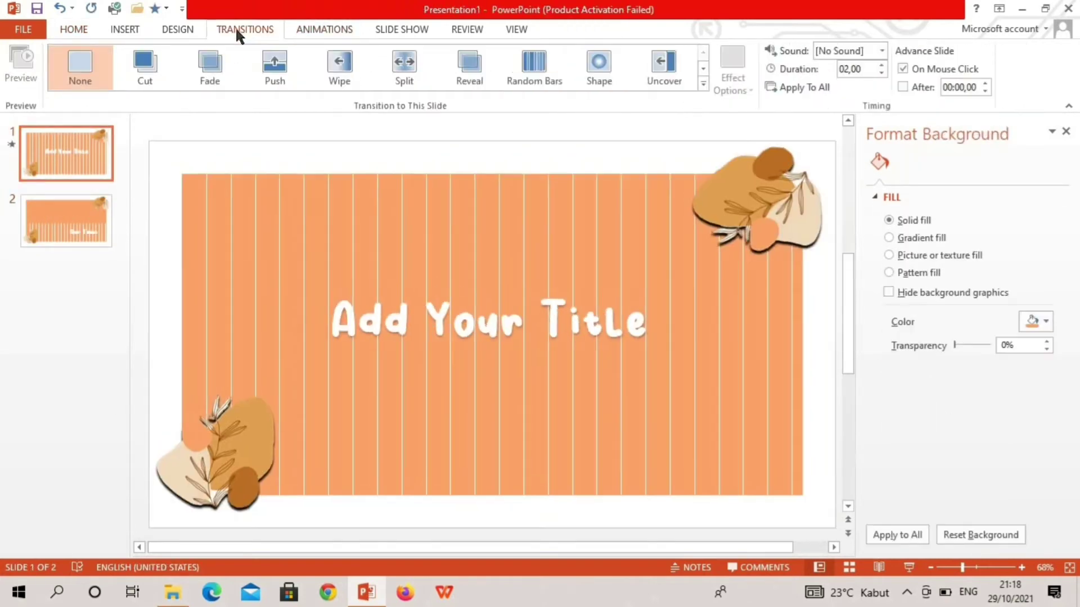
click(704, 72)
click(207, 69)
click(273, 68)
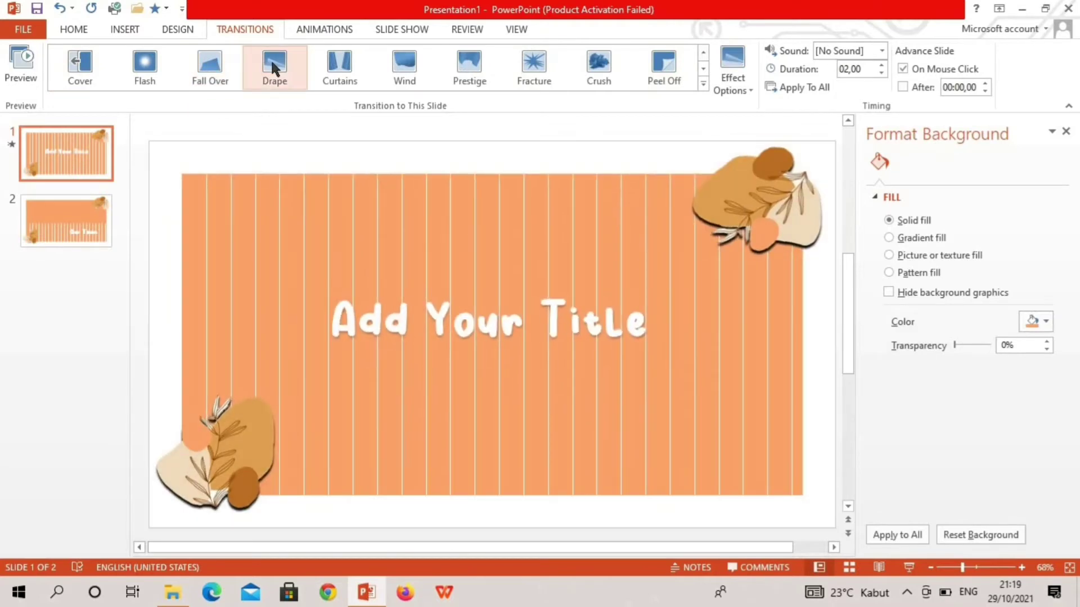
click(339, 65)
click(684, 54)
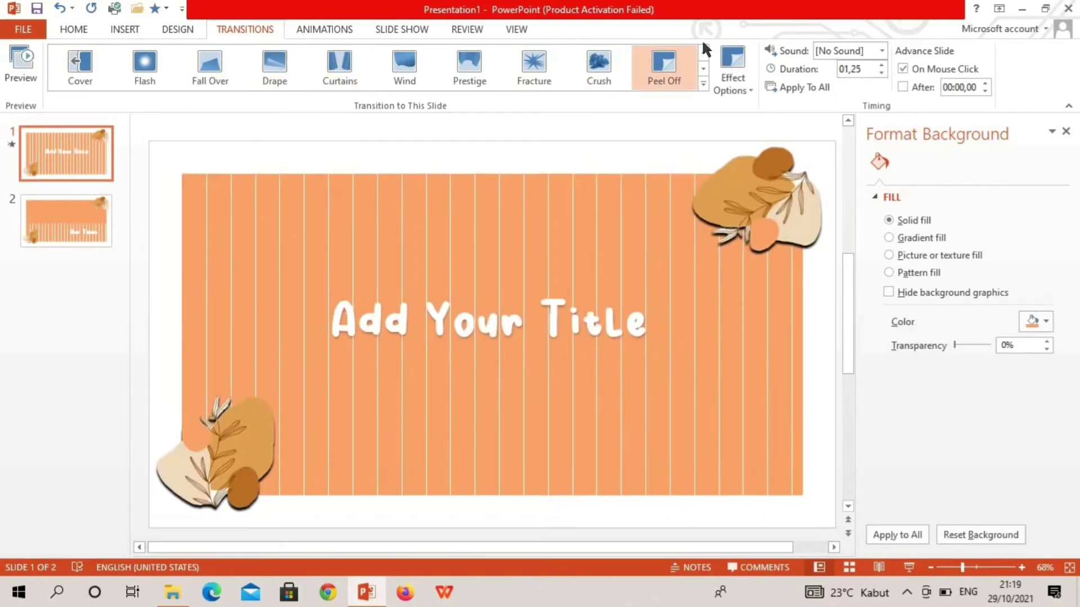
- On slide 2, select the Our Team heading and bring up the animation effects
click(703, 52)
click(80, 65)
click(83, 222)
click(543, 366)
click(60, 8)
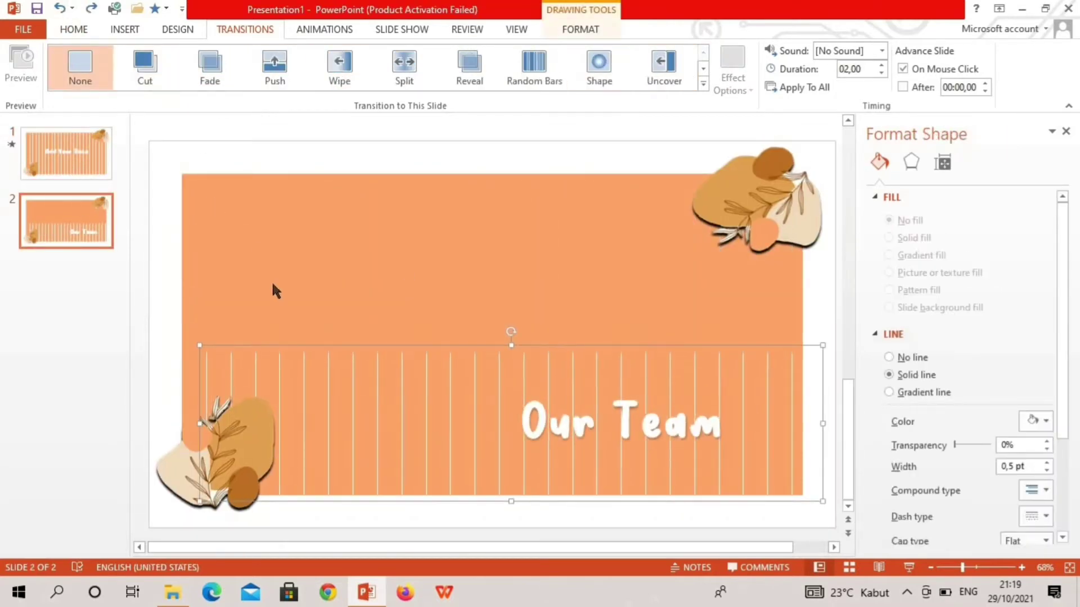
click(280, 343)
click(619, 422)
- Give the Our Team heading the Wave emphasis animation
click(324, 29)
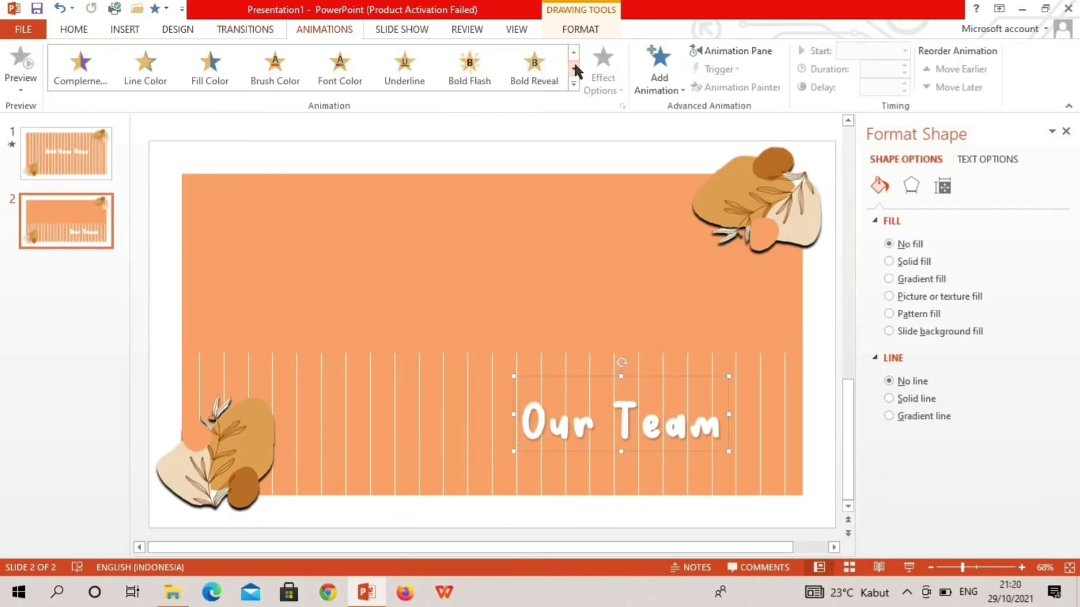
click(79, 83)
click(124, 29)
- Draw an outline-free white rectangle near the upper left as a photo frame
click(270, 61)
click(270, 188)
click(311, 208)
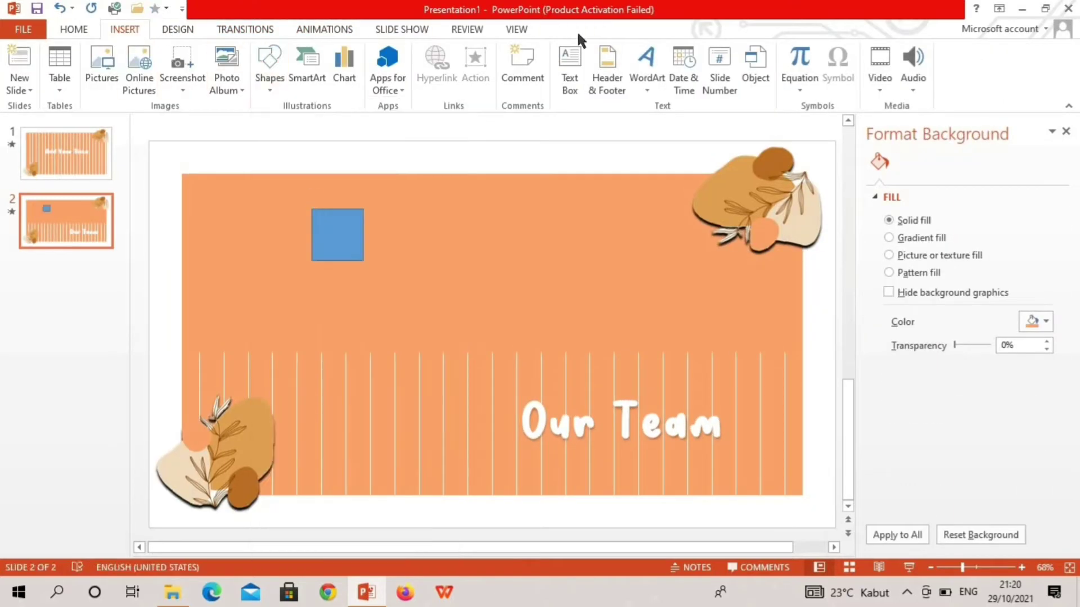
click(74, 29)
click(352, 215)
click(907, 69)
click(875, 239)
click(897, 51)
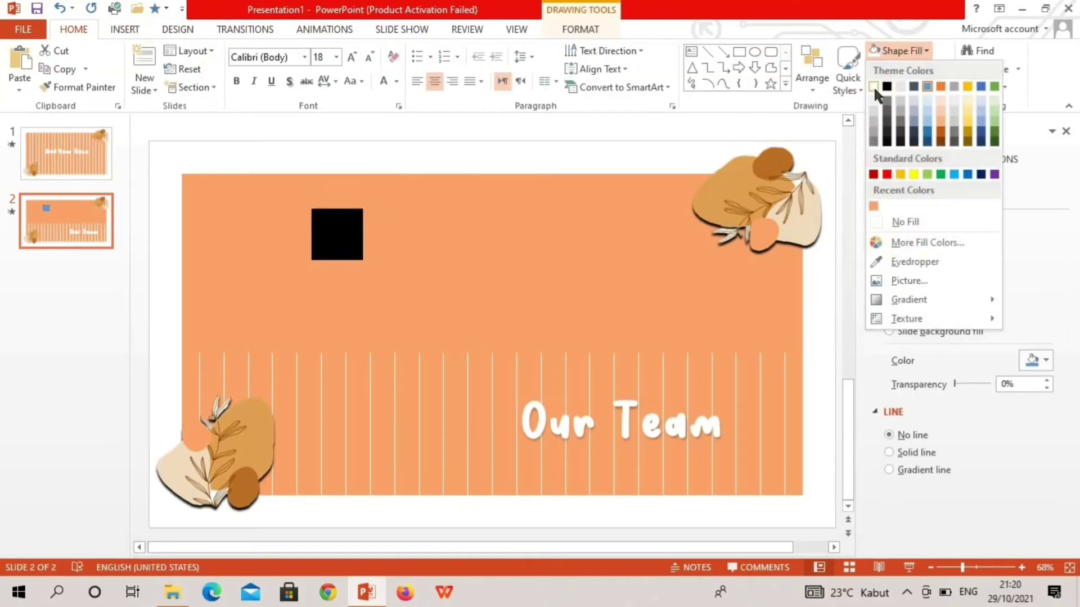
click(875, 96)
mouse_move(364, 260)
mouse_down()
mouse_move(410, 332)
mouse_move(398, 306)
mouse_up()
- Add a smaller black rectangle inside the white frame and group the two
key(ctrl+d)
click(927, 50)
click(891, 73)
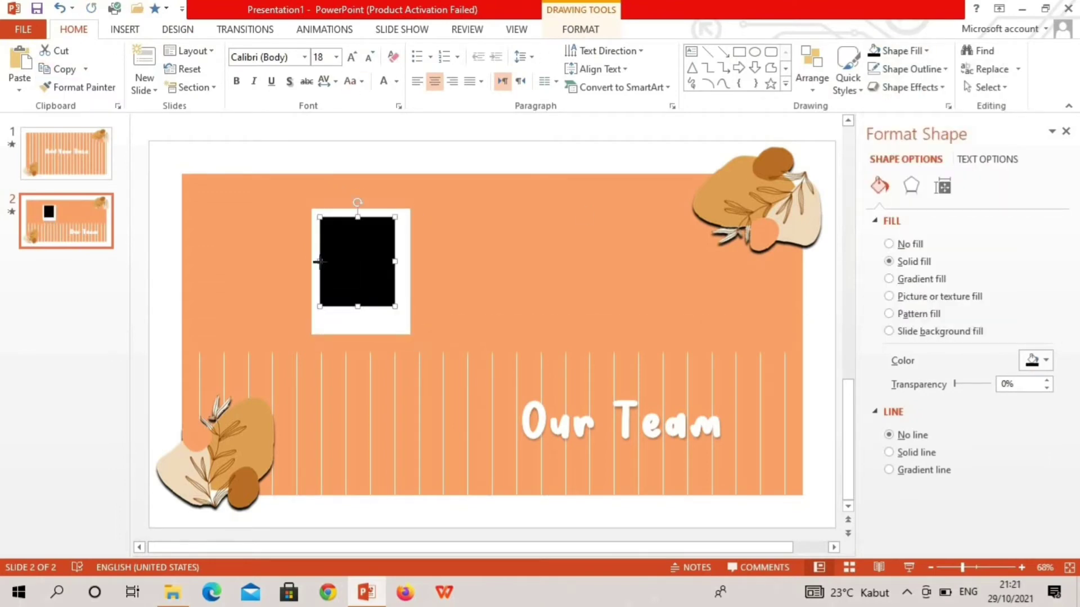
drag(315, 260, 325, 262)
drag(398, 260, 401, 261)
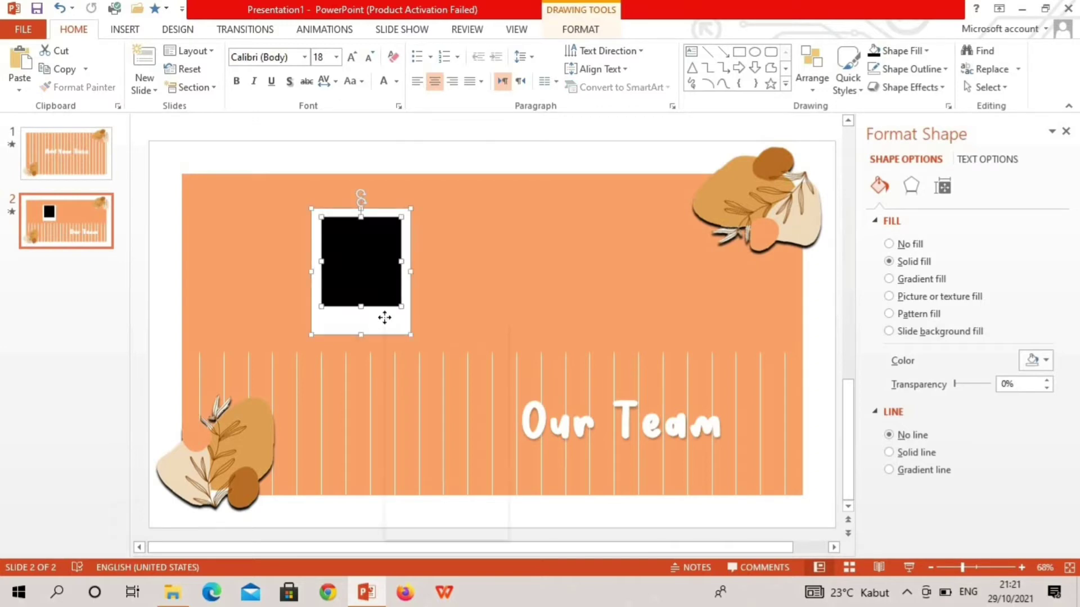
key(ctrl+g)
- Duplicate the photo frame twice, spreading the frames across left, centre and right
drag(388, 341, 302, 333)
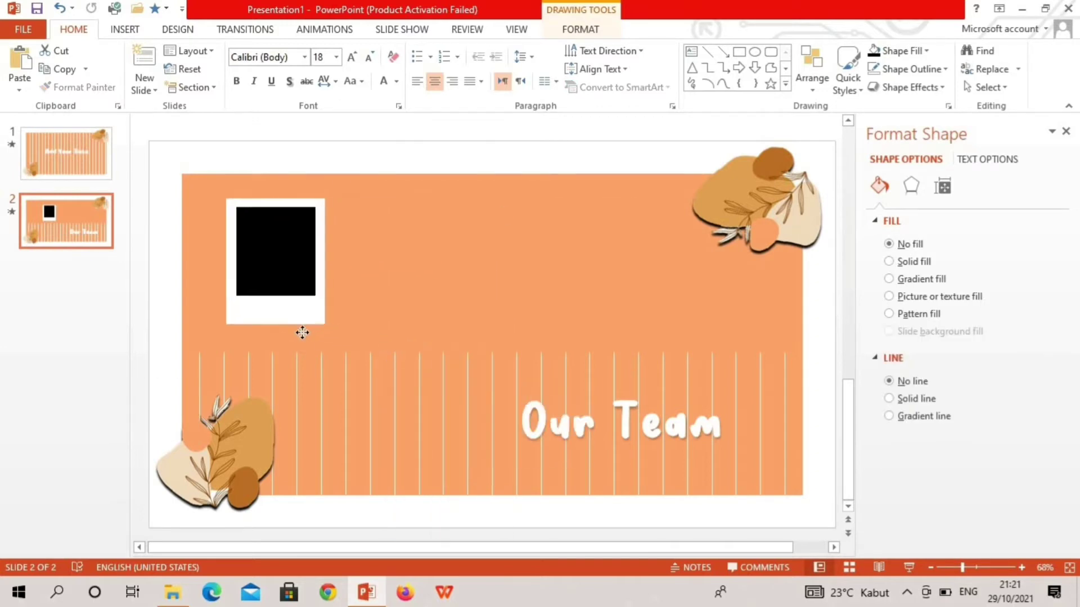
click(82, 69)
key(ctrl+v)
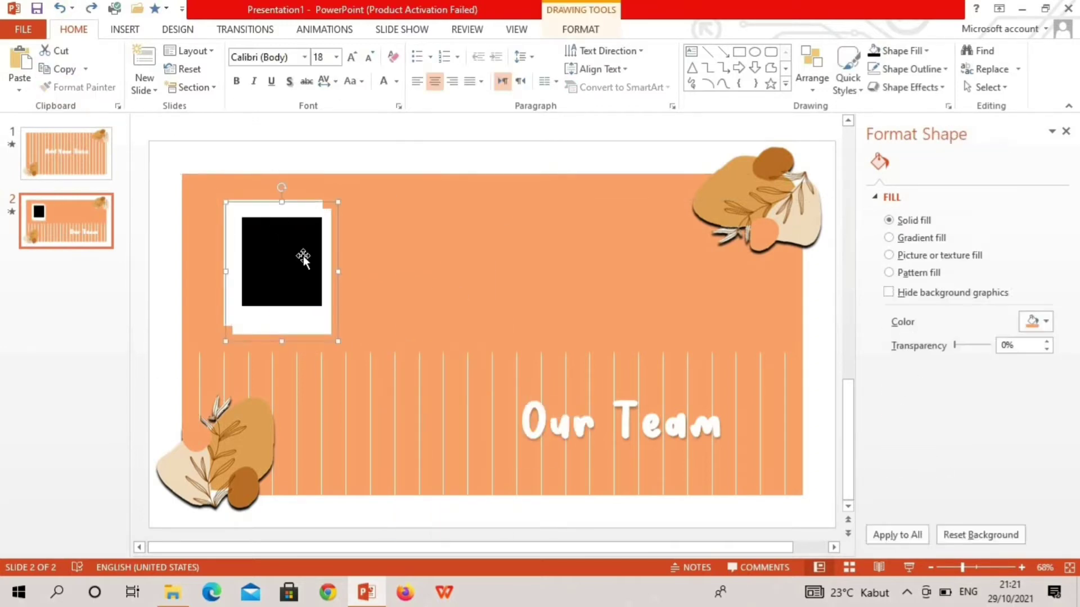
drag(303, 256, 655, 244)
click(85, 68)
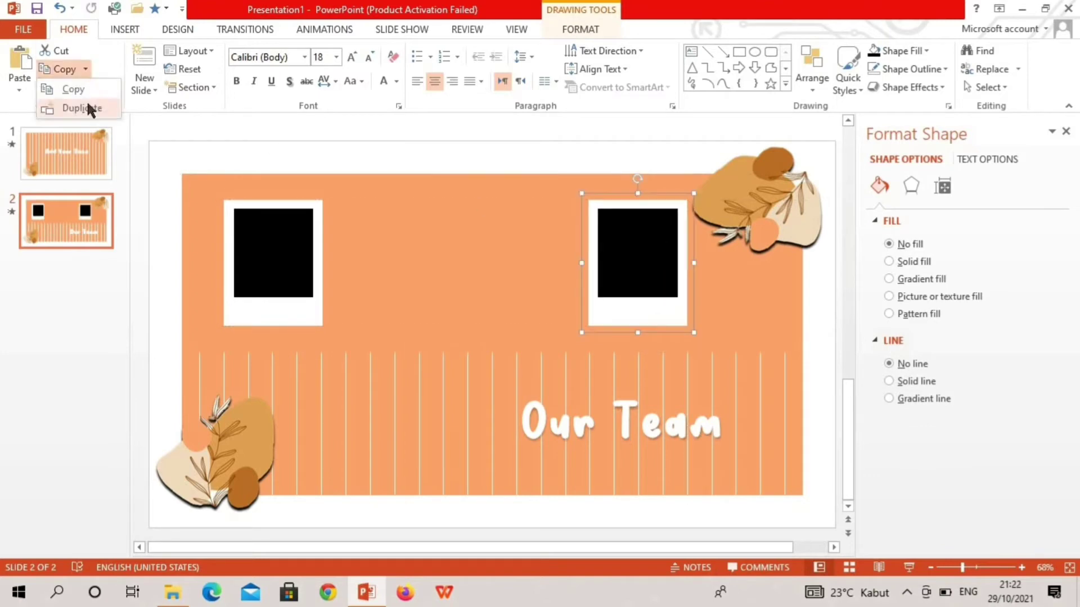
click(89, 105)
drag(690, 309, 493, 297)
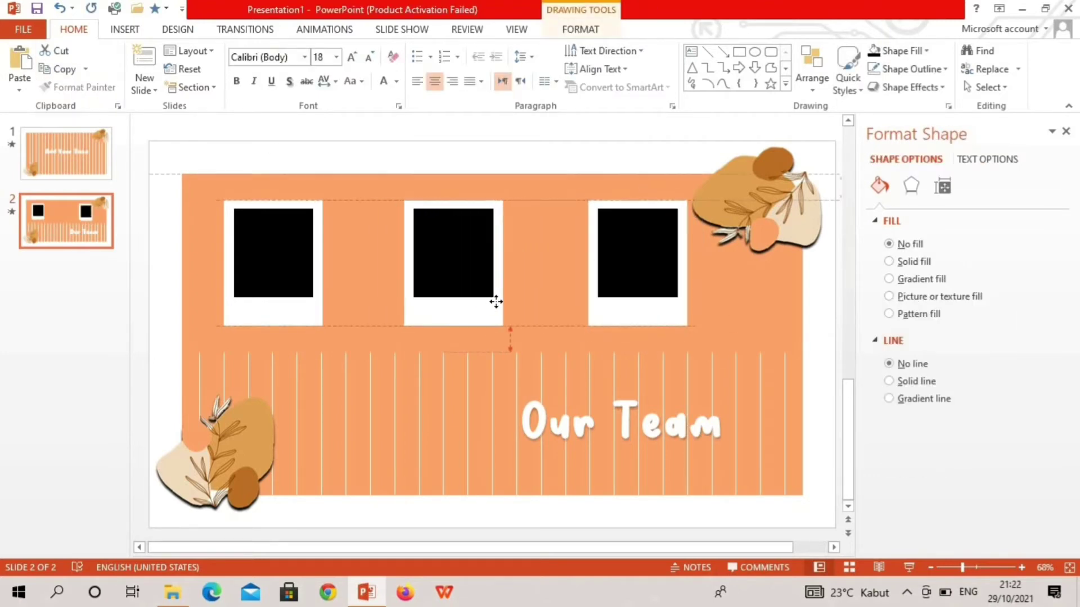
click(533, 288)
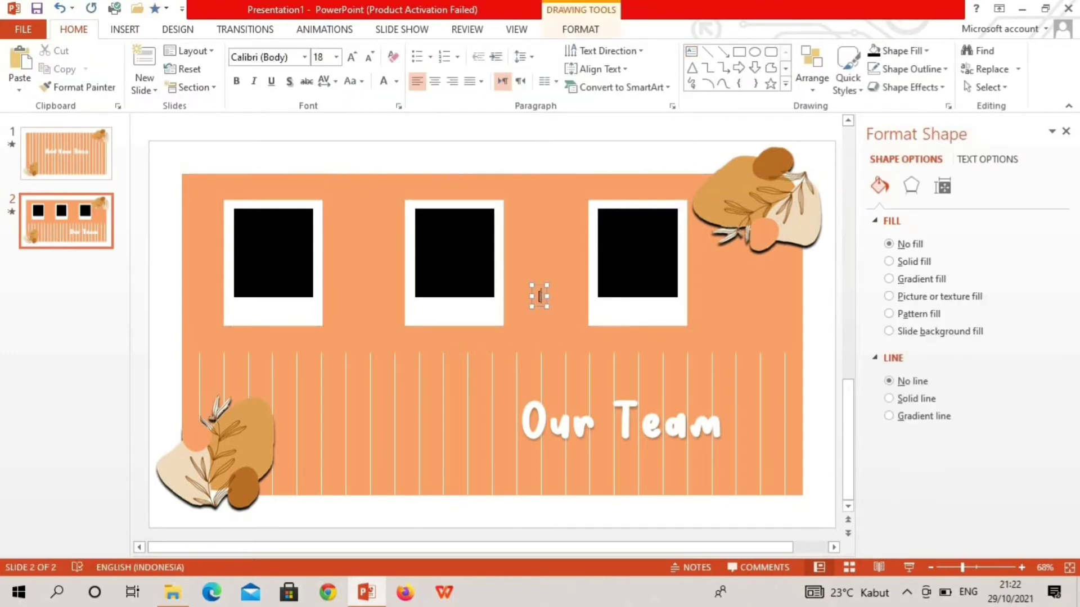
text([Your Name])
text(Your Name)
- Set the [Your Name] caption to Gabi Estudies, size 28
click(305, 57)
click(298, 148)
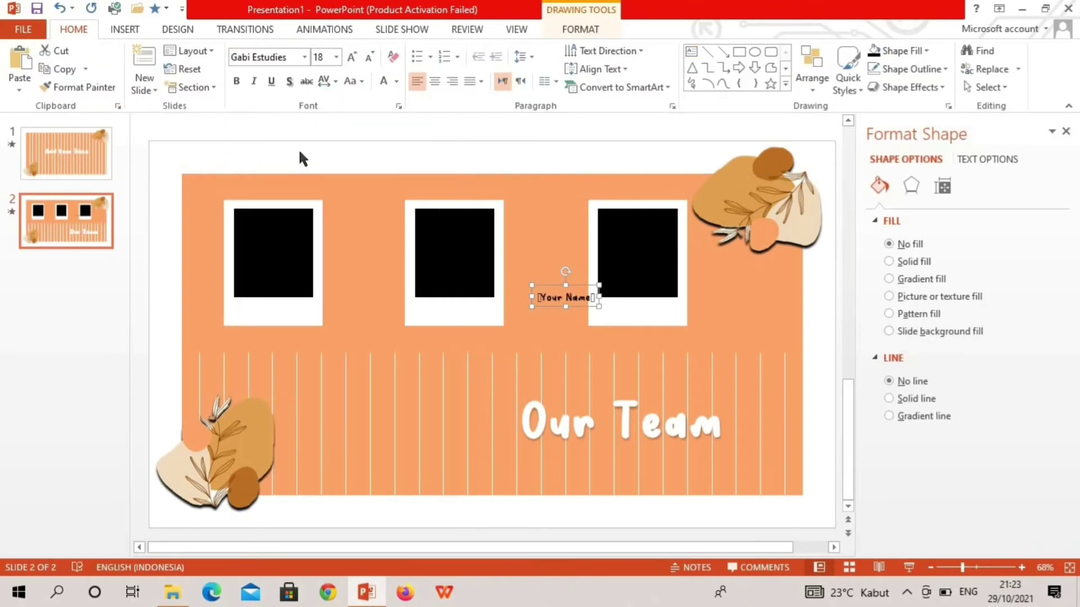
click(362, 80)
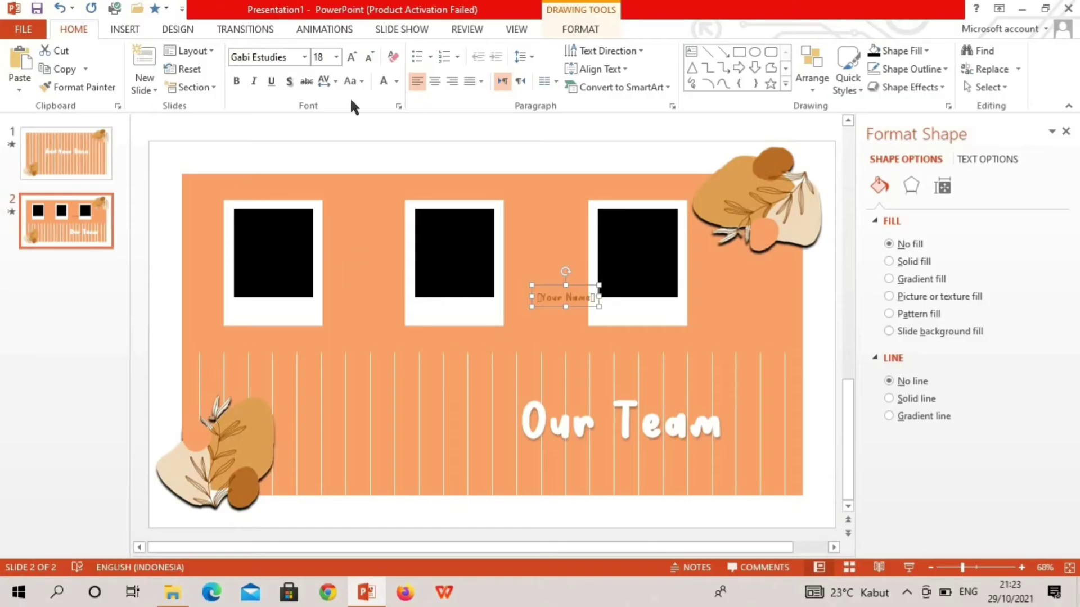
click(336, 57)
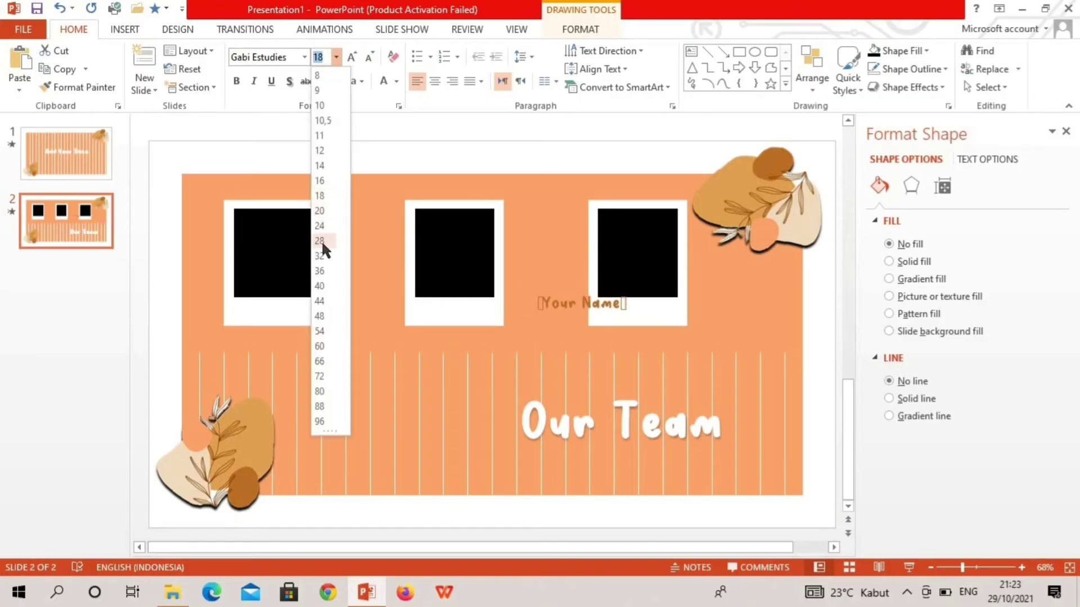
click(322, 240)
click(905, 87)
click(625, 304)
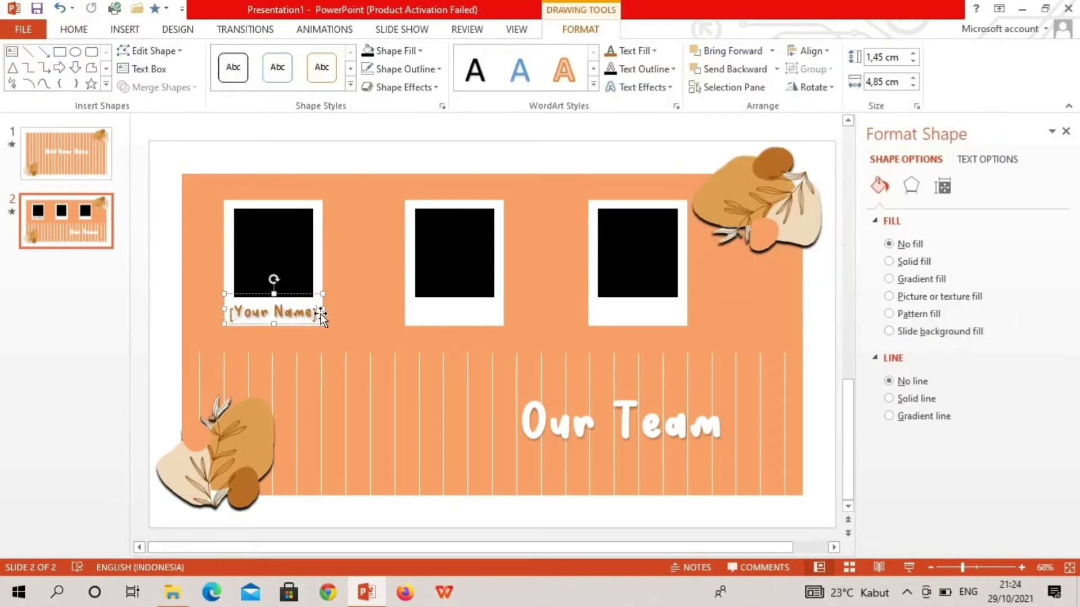
- Reselect the caption text and keep its font as Gabi Estudies
drag(245, 313, 315, 309)
click(365, 266)
click(338, 362)
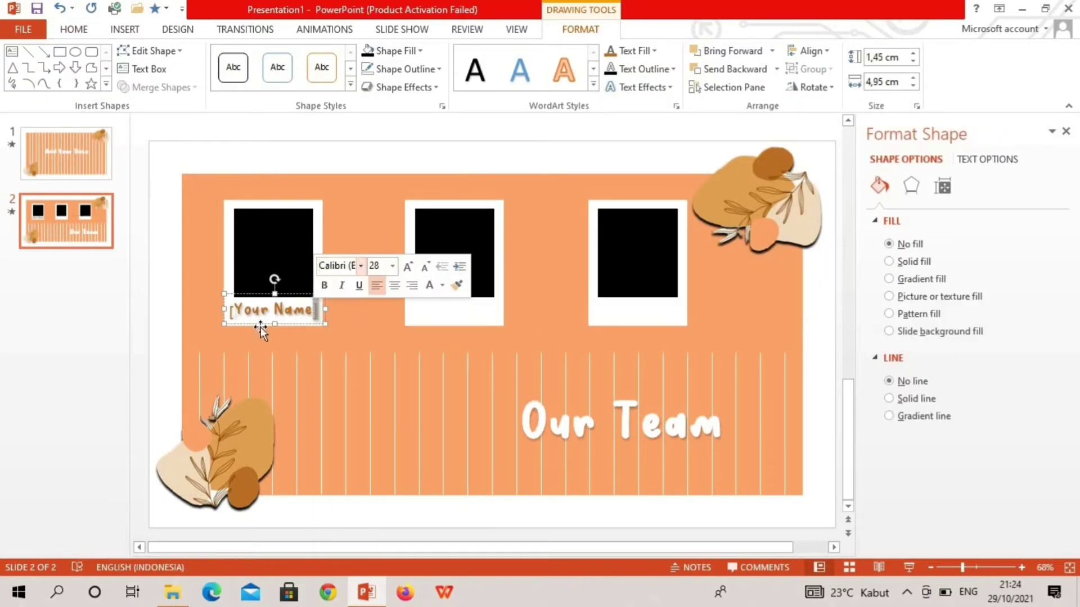
drag(231, 309, 317, 309)
click(277, 261)
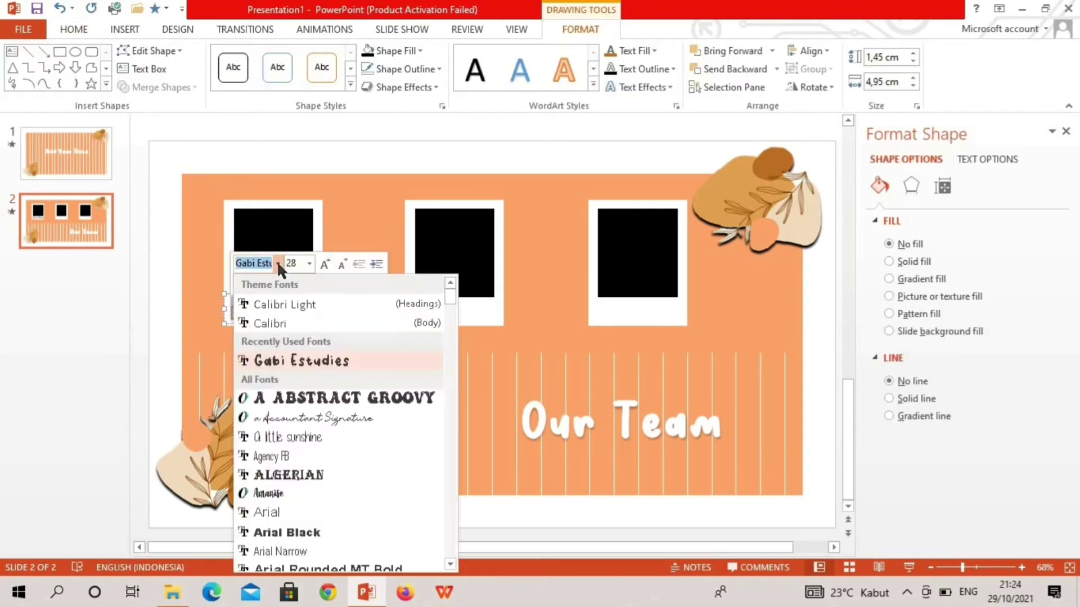
key(Escape)
- Duplicate the [Your Name] caption for the other photo frames
click(73, 29)
click(85, 69)
click(84, 106)
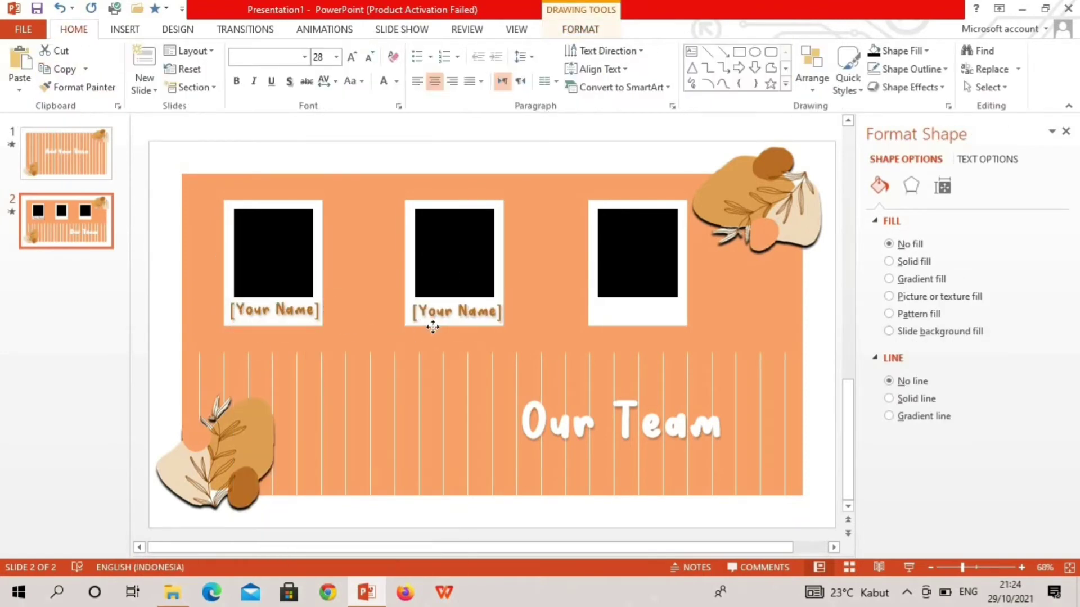
click(325, 28)
- Give the name captions under the photo frames the Wave animation
click(622, 433)
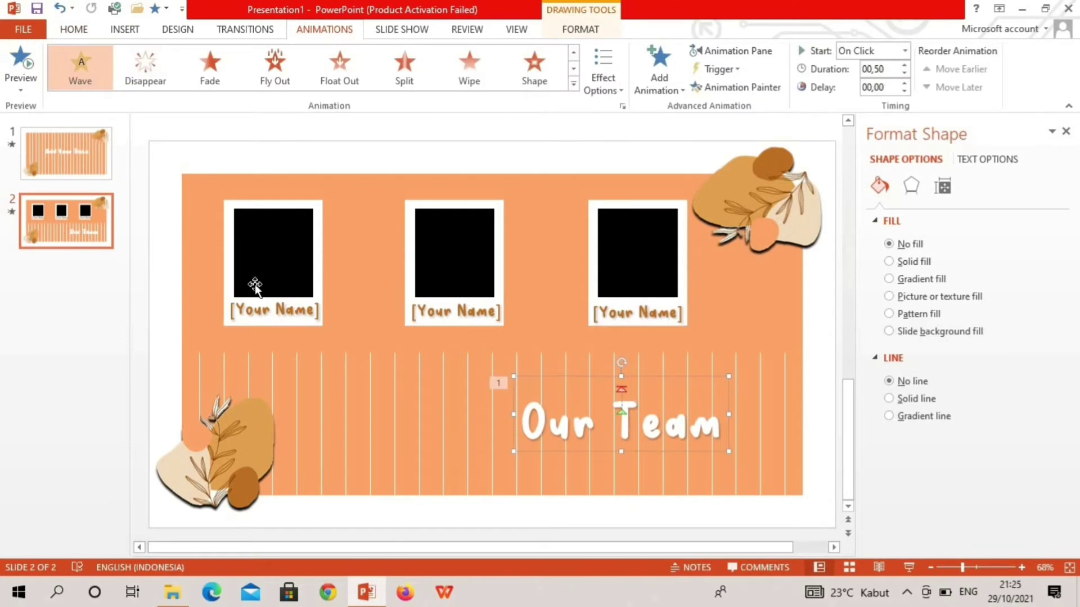
click(259, 310)
click(81, 64)
click(455, 311)
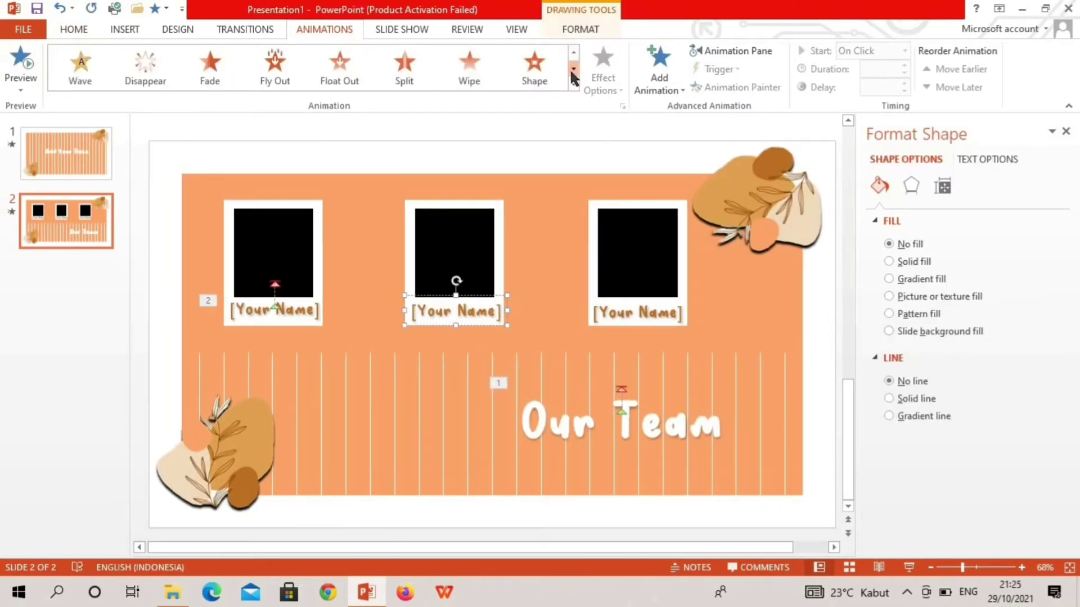
click(80, 65)
click(647, 313)
click(573, 69)
key(Escape)
key(Escape)
- Apply the Drape transition to the Our Team slide, coming from the right
click(245, 29)
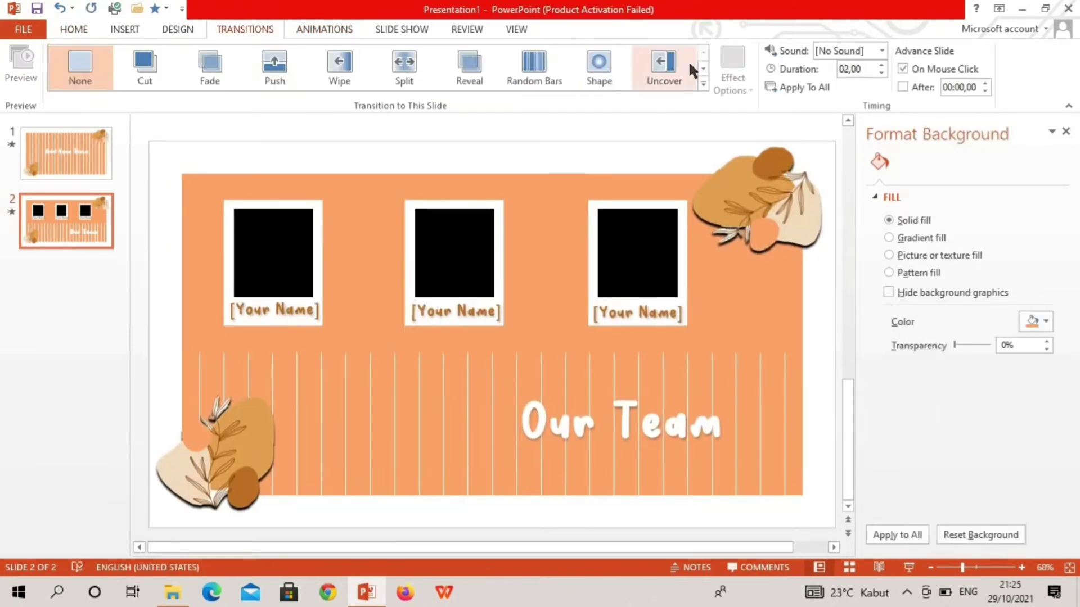
click(703, 69)
click(210, 65)
click(274, 62)
click(732, 70)
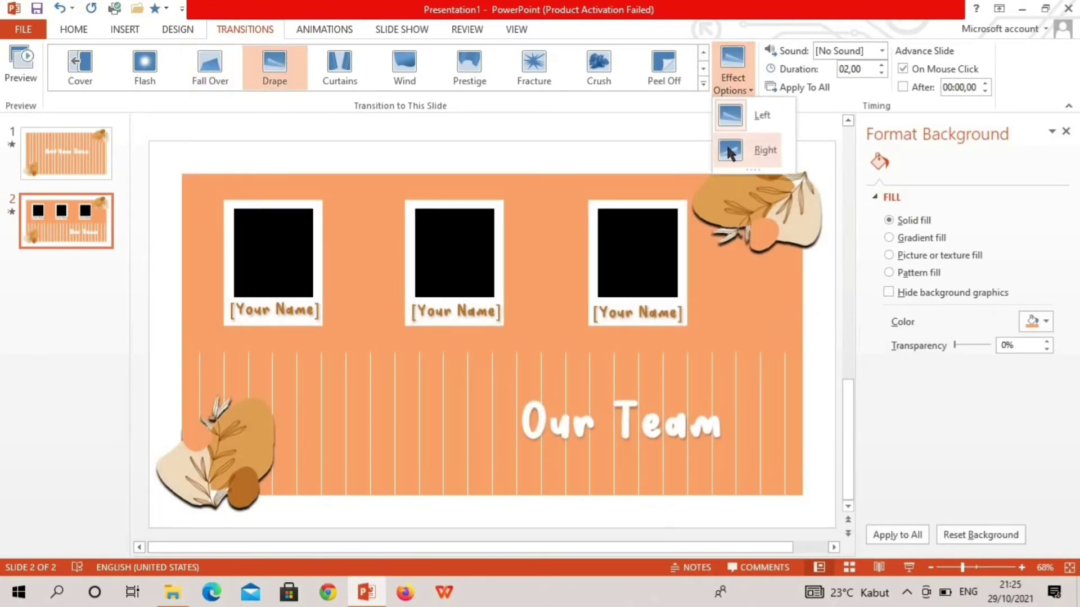
click(756, 149)
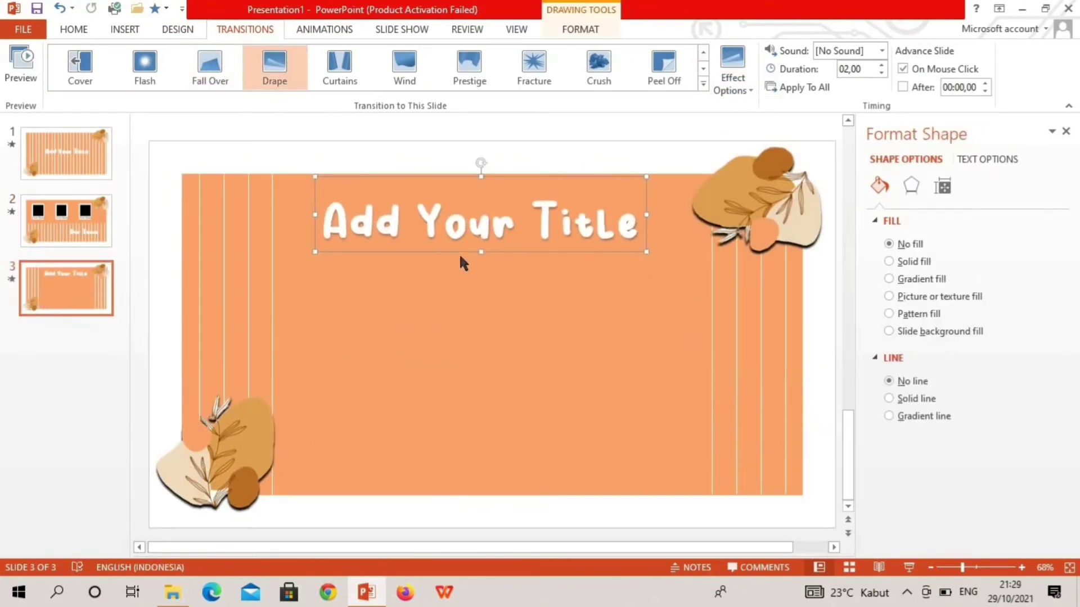
- Paste the beauty paragraph onto slide 3 in Gabi Estudies 32 pt below the title
right_click(483, 347)
click(517, 380)
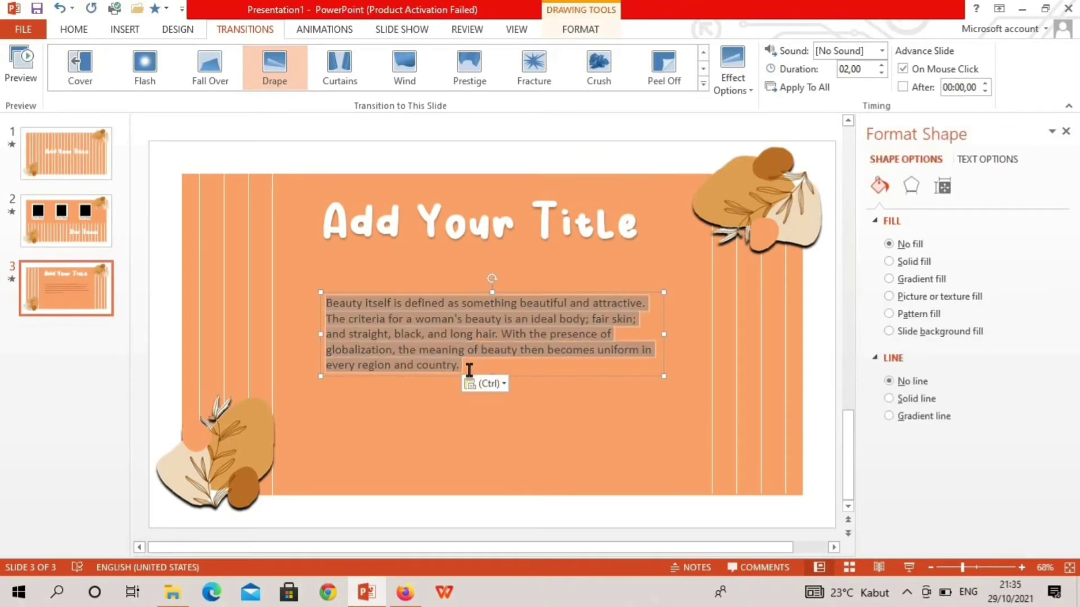
click(73, 30)
click(304, 57)
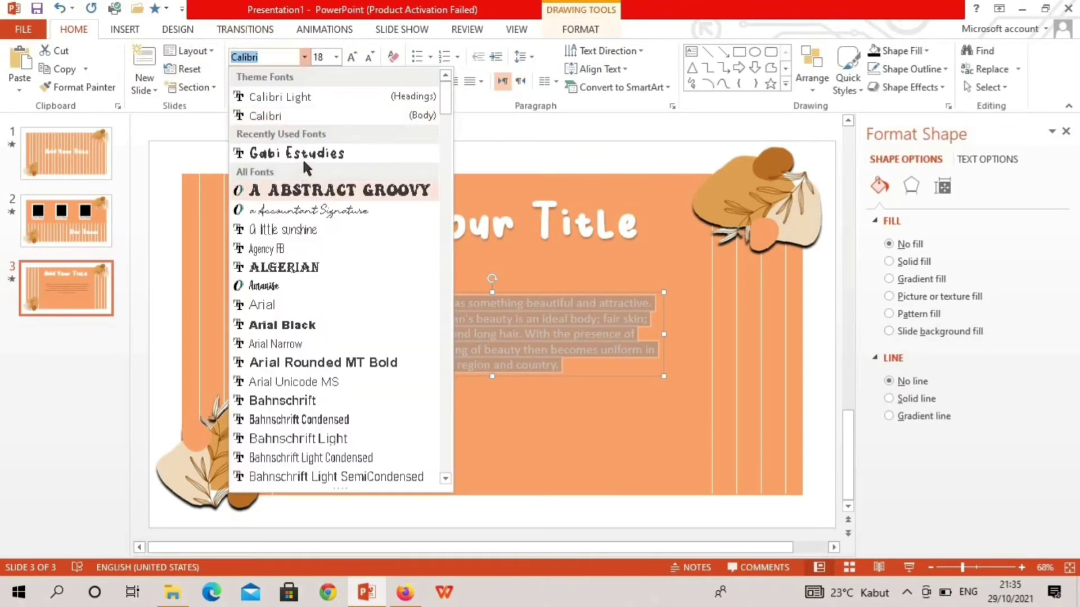
click(302, 154)
click(336, 57)
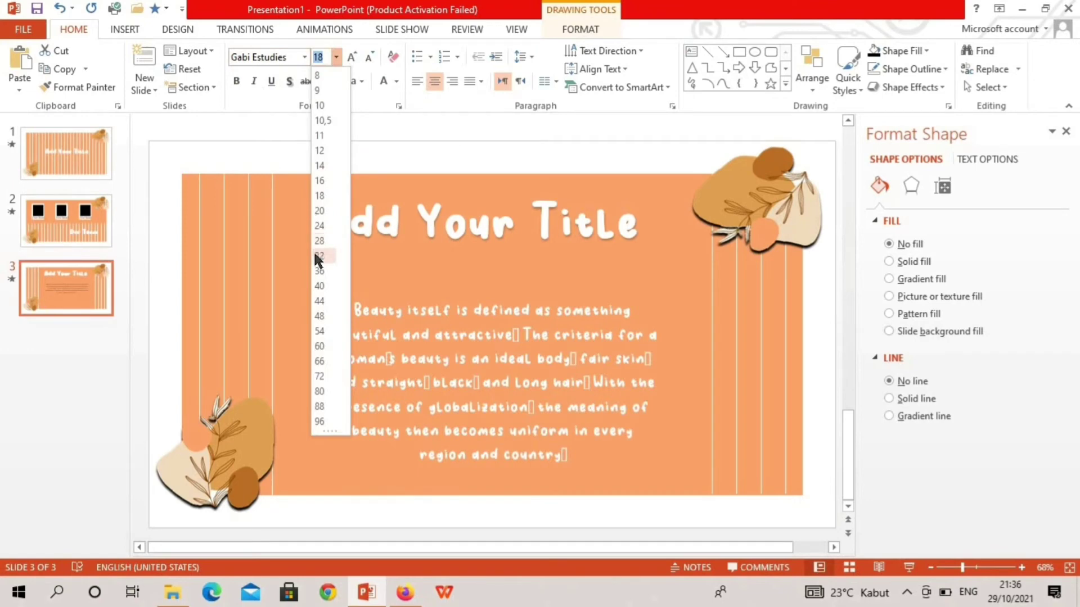
click(314, 254)
click(906, 87)
click(541, 269)
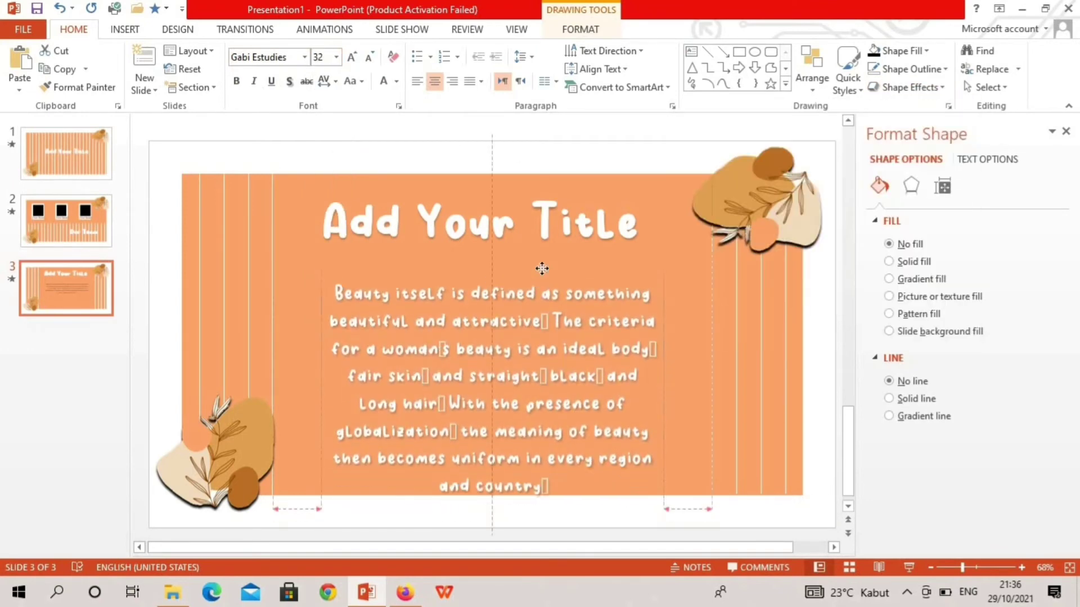
drag(542, 269, 541, 268)
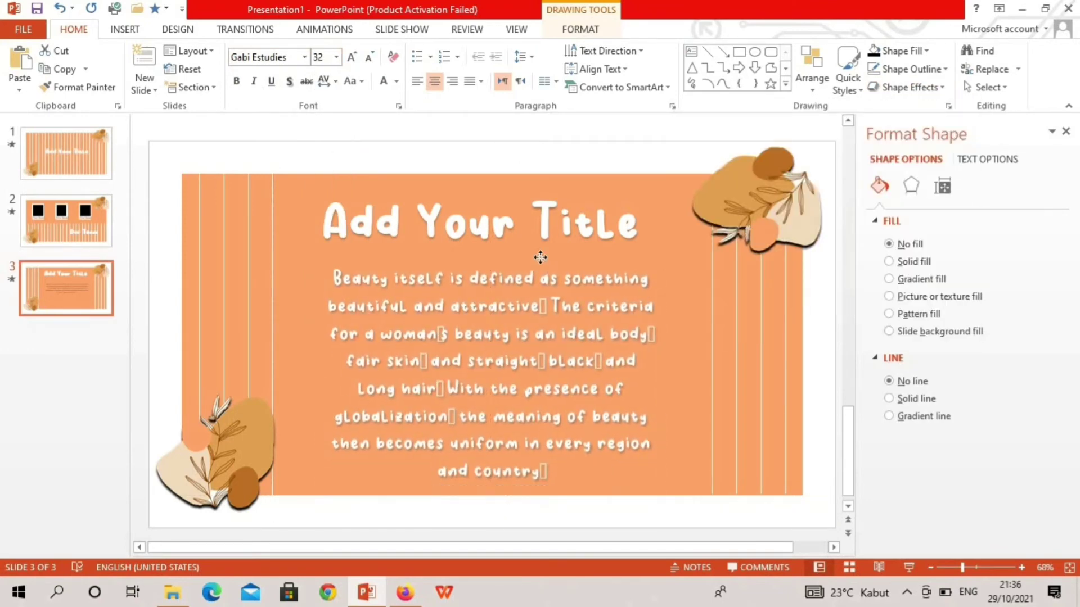
- Switch the period after 'attractive' and semicolon after 'skin' to Calibri
double_click(544, 307)
click(304, 57)
click(394, 116)
click(651, 333)
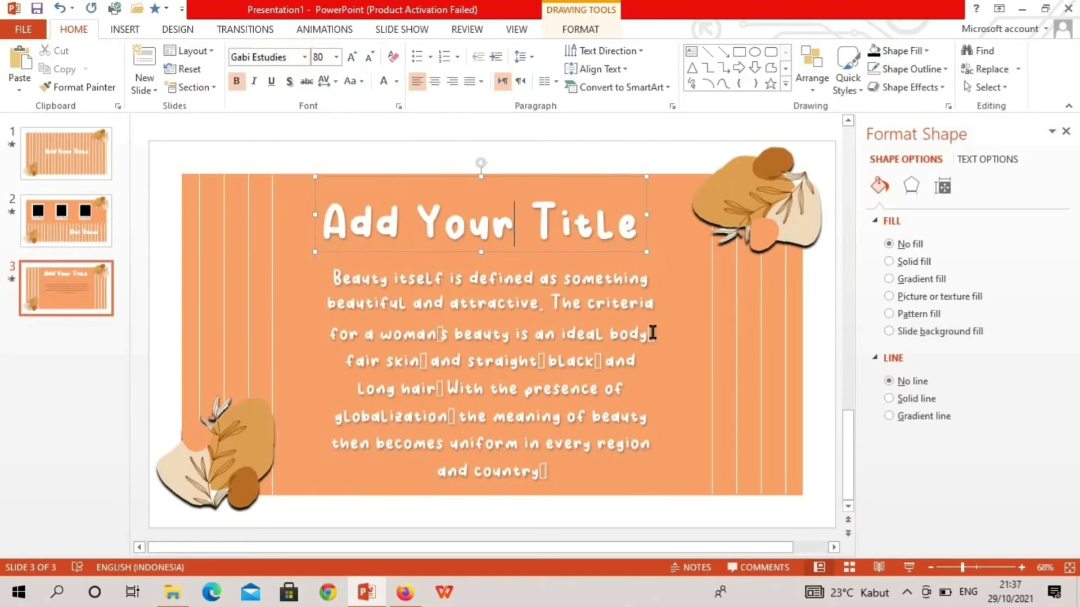
click(304, 57)
double_click(424, 361)
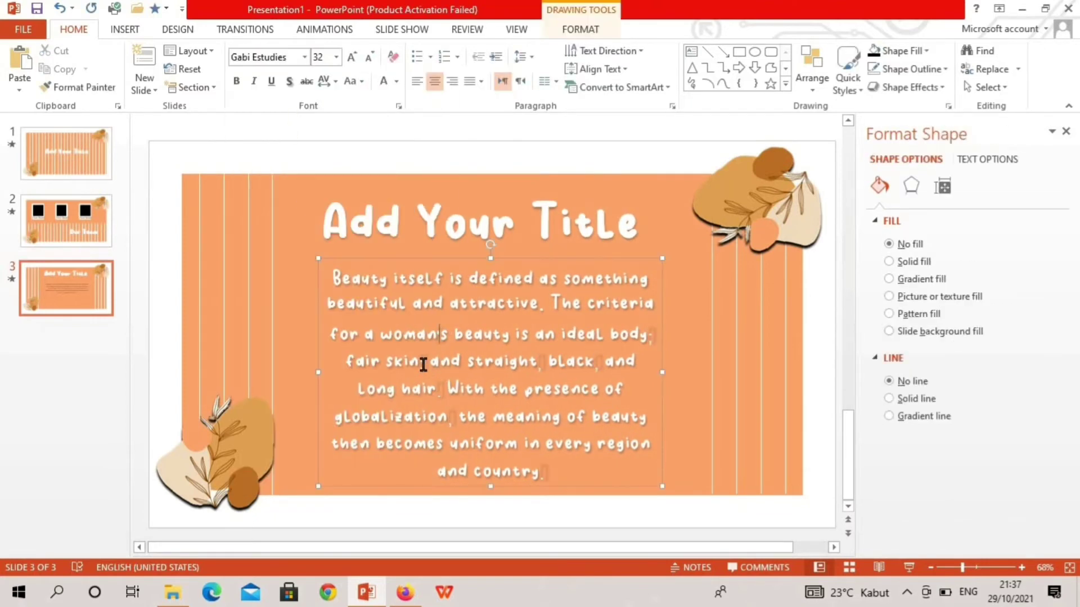
click(488, 292)
click(479, 49)
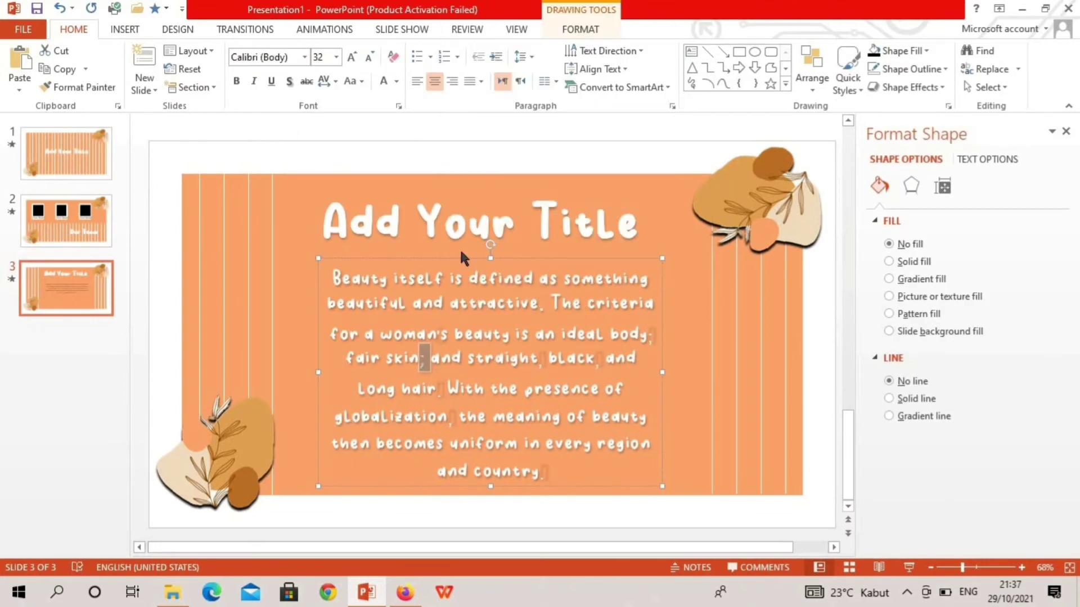
double_click(419, 334)
click(304, 57)
click(259, 113)
key(ctrl+z)
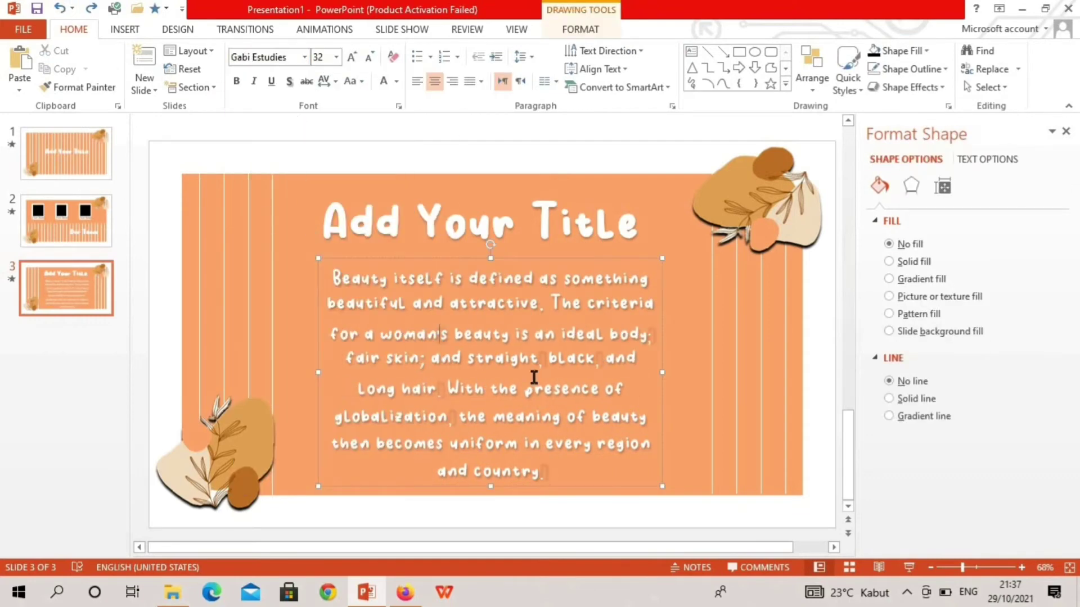
- Show the comma after 'black' and period after 'country' in Calibri
double_click(538, 360)
click(590, 311)
click(607, 51)
double_click(600, 358)
click(644, 313)
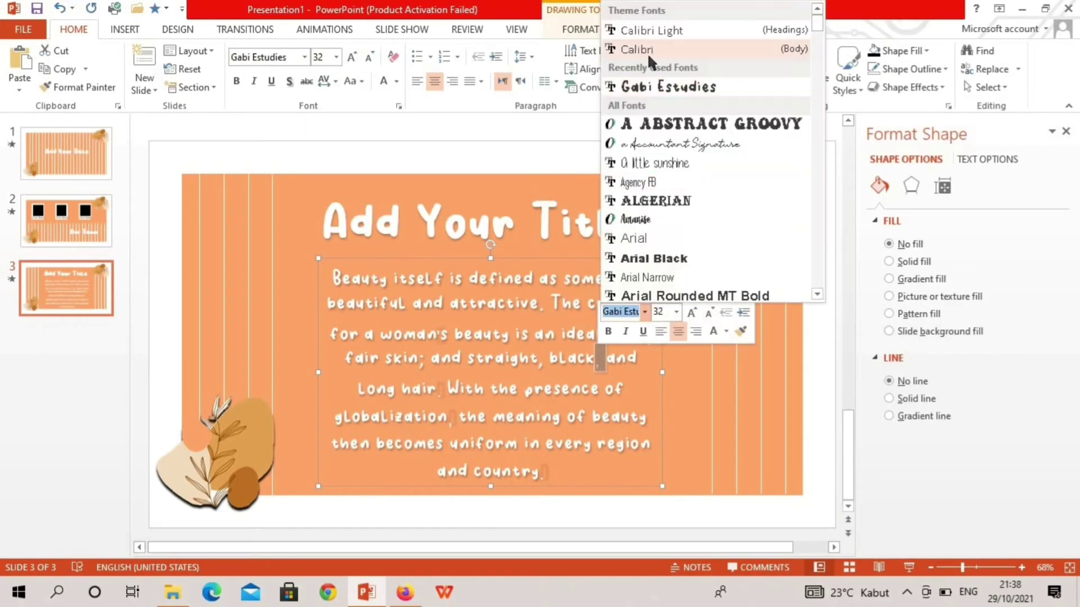
click(635, 46)
double_click(542, 471)
click(588, 426)
click(608, 49)
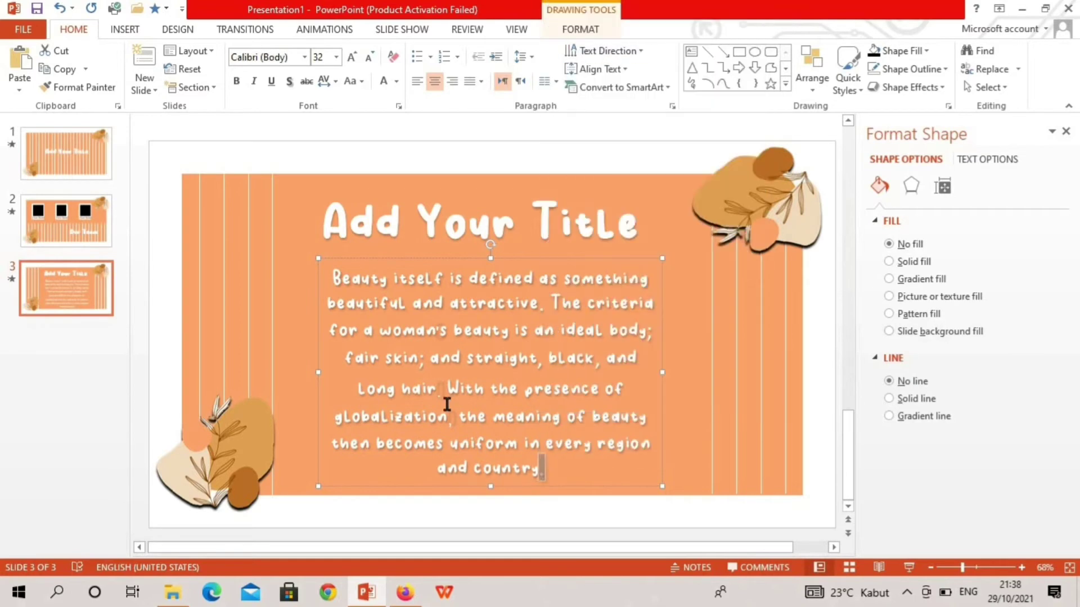
- Fix the marks after 'globalization' and 'hair' and the apostrophe in 'woman's' with Calibri
click(498, 366)
click(489, 49)
double_click(441, 388)
click(487, 341)
click(523, 49)
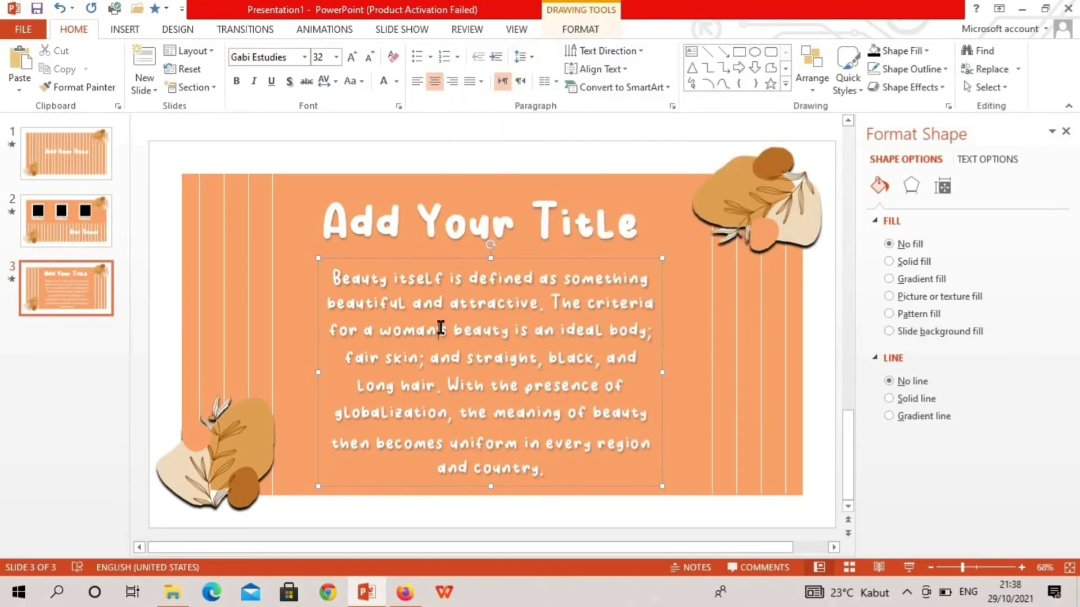
double_click(445, 330)
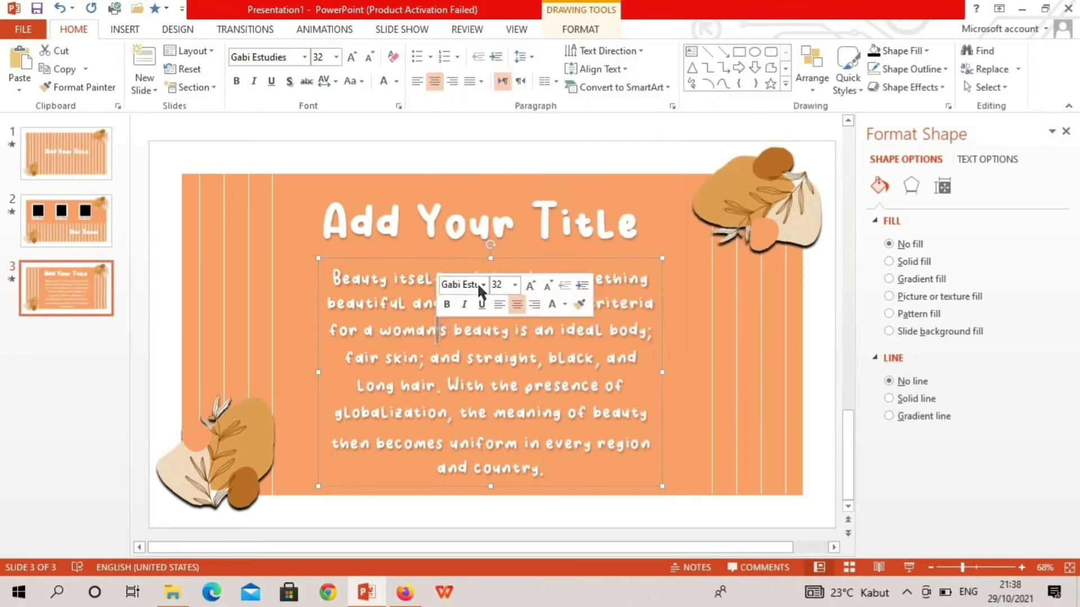
click(477, 282)
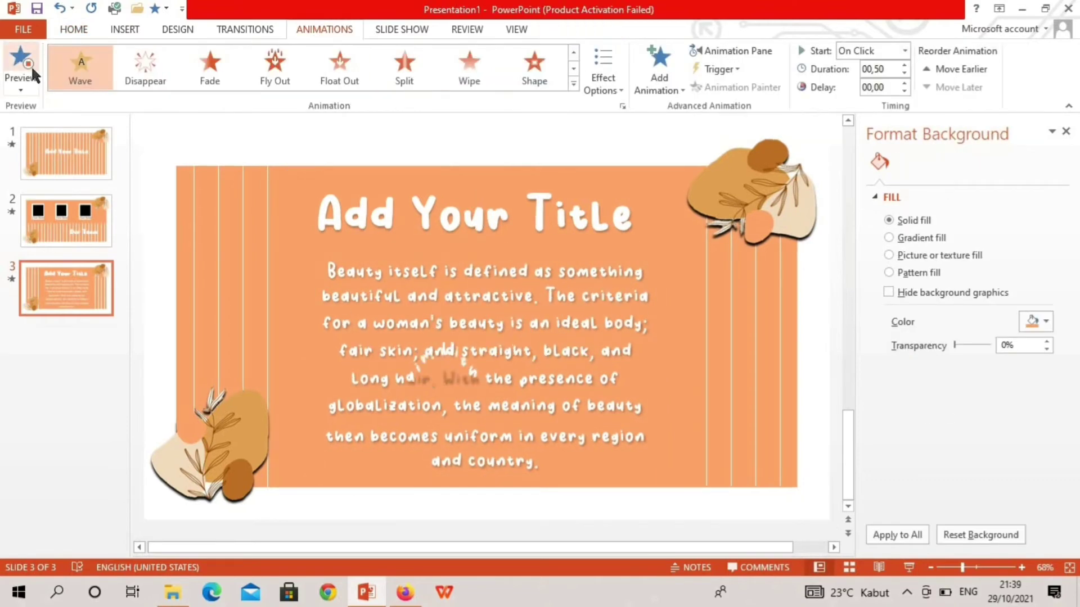
- Duplicate slide 3 and delete both stripe-line groups from the new slide 4
right_click(85, 289)
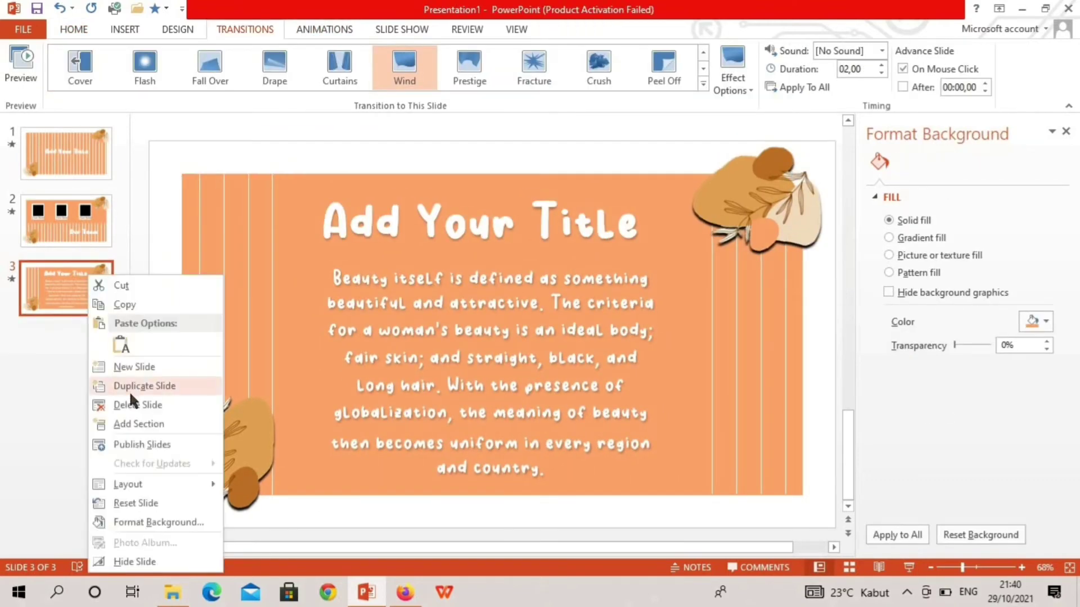
click(129, 388)
click(273, 354)
key(Delete)
click(754, 388)
key(Delete)
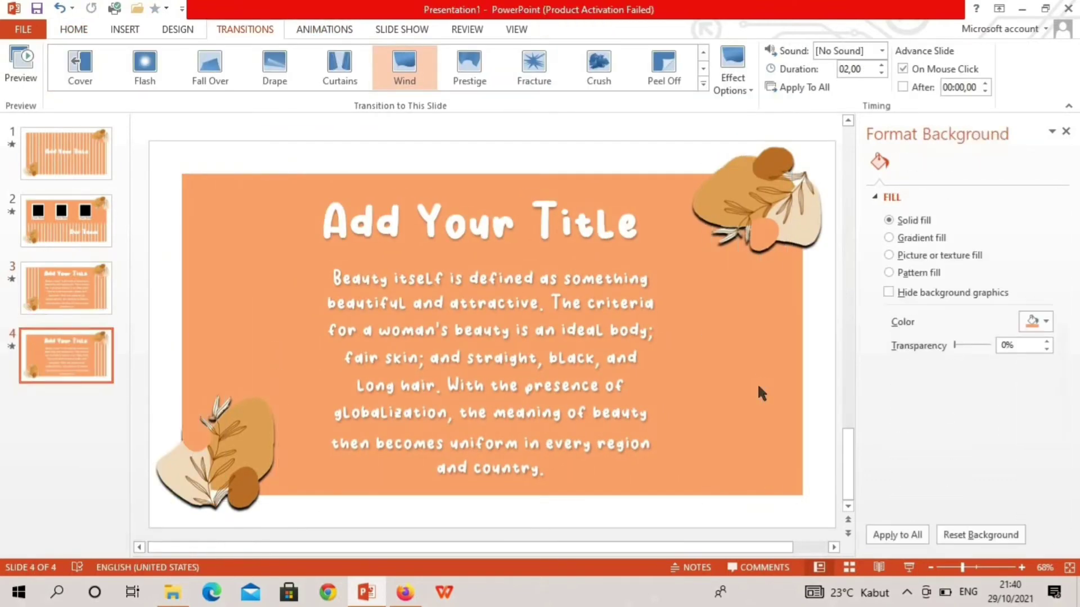
click(124, 29)
- Draw a short white diagonal line in slide 4's top-left corner, rotated 90 degrees
click(267, 68)
click(264, 138)
drag(280, 260, 213, 191)
click(810, 87)
click(804, 101)
click(400, 68)
click(368, 106)
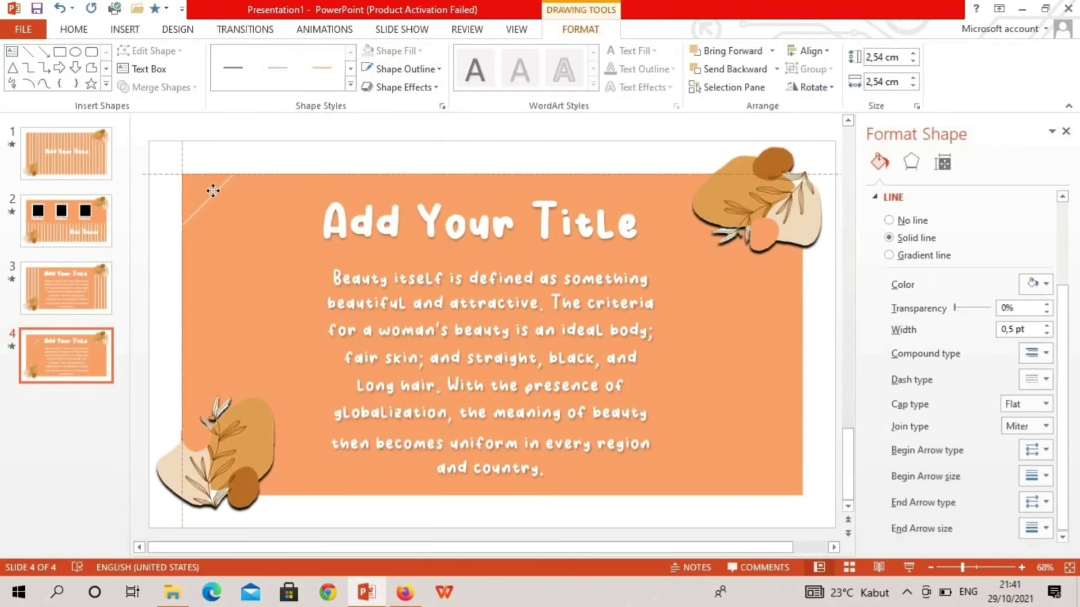
- Duplicate the white diagonal line beside the first and group the lines
click(74, 29)
click(86, 68)
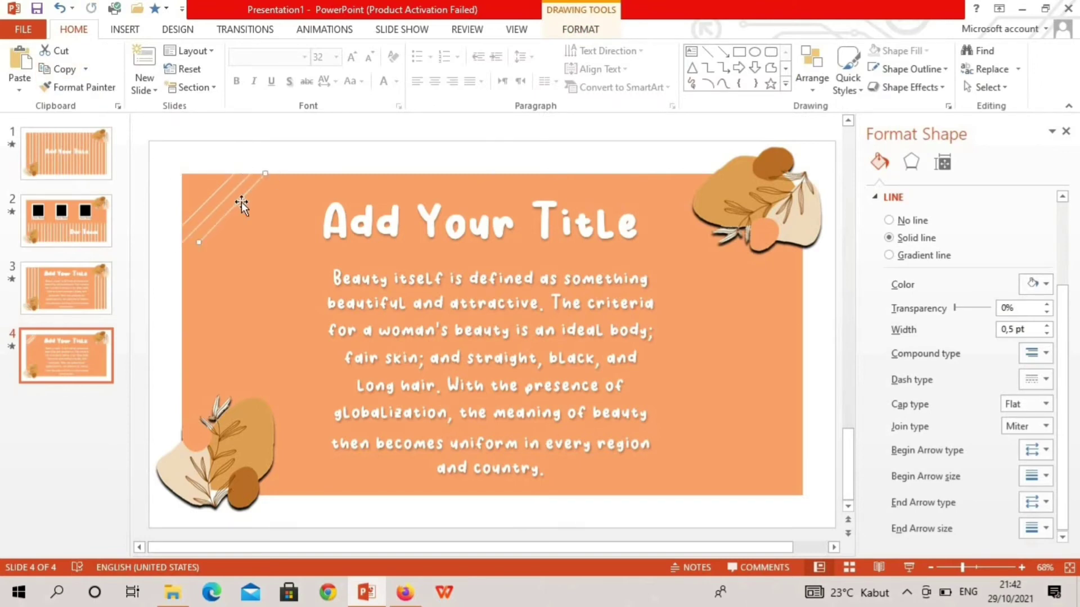
key(ctrl+d)
mouse_move(211, 210)
mouse_down()
mouse_move(413, 279)
mouse_move(759, 374)
mouse_up()
right_click(194, 181)
click(352, 278)
- Rotate the copied line group 90 degrees and move it to the bottom-right corner
click(85, 68)
click(580, 30)
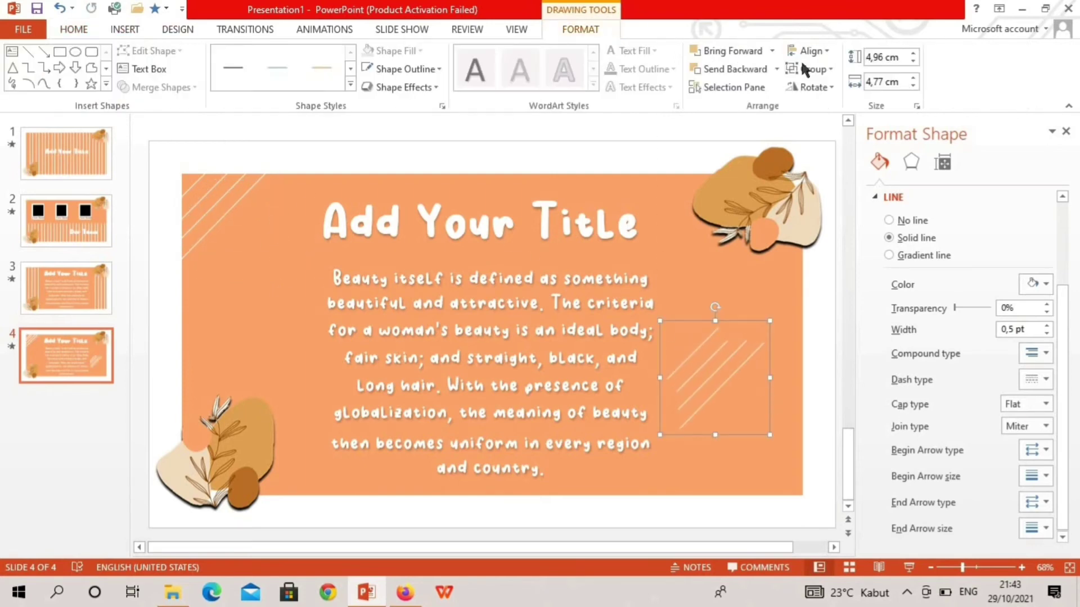
click(814, 88)
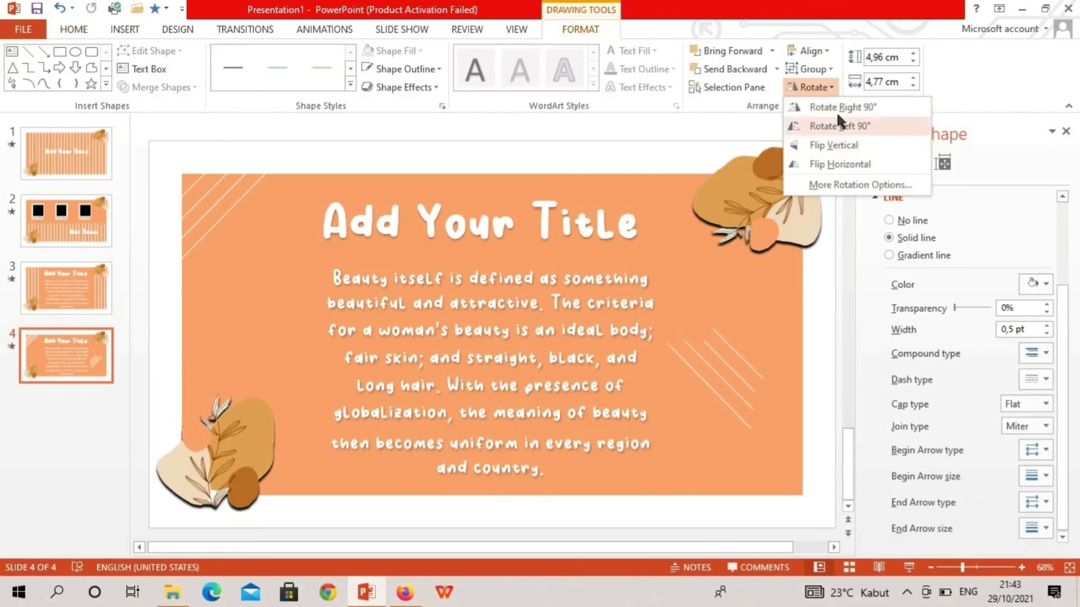
click(836, 109)
mouse_move(785, 379)
mouse_down()
mouse_move(728, 415)
mouse_move(779, 499)
mouse_up()
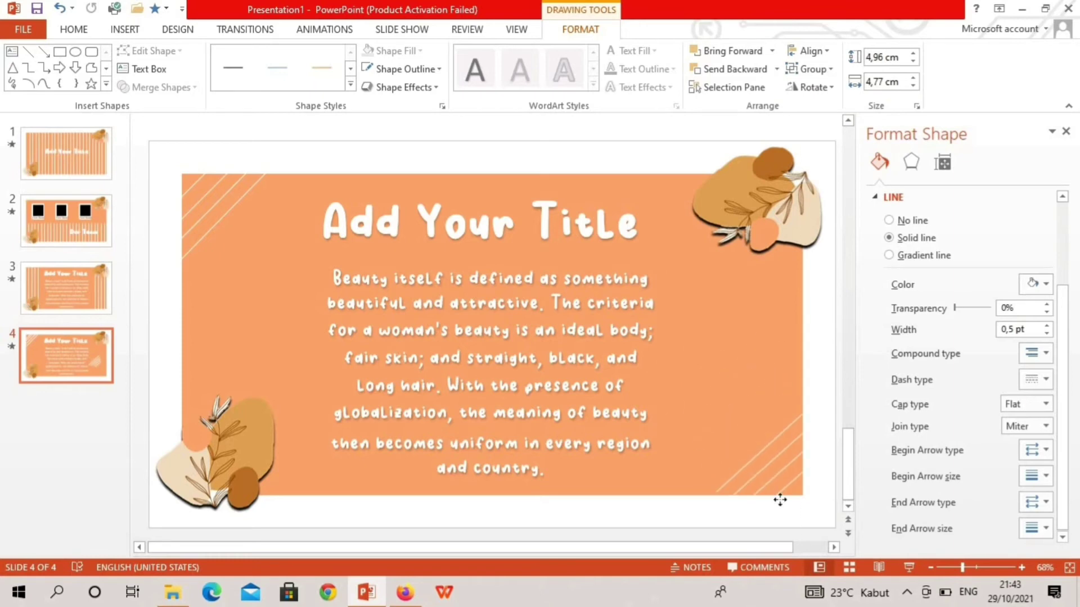
- Apply the Prestige transition to slide 4 and start a straight line beneath the title
click(245, 29)
click(460, 66)
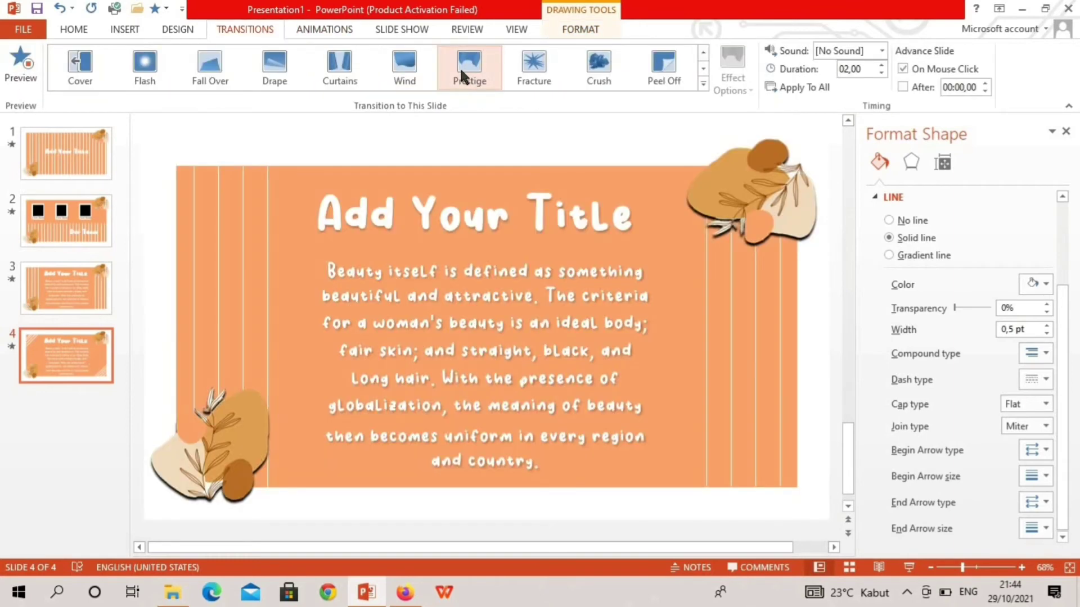
click(216, 188)
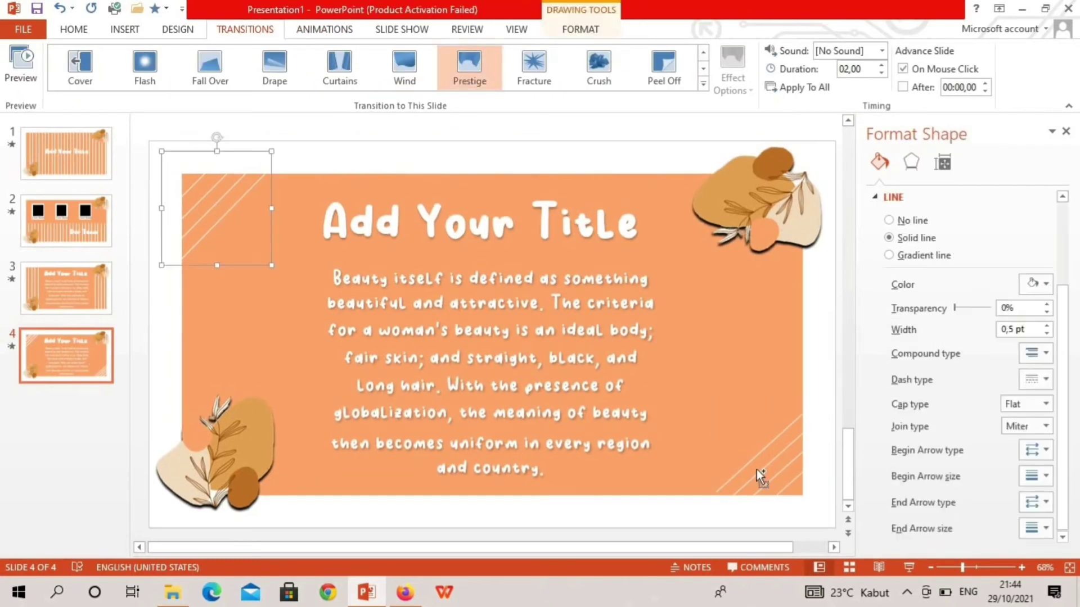
click(353, 132)
click(124, 29)
click(268, 72)
click(285, 126)
click(232, 216)
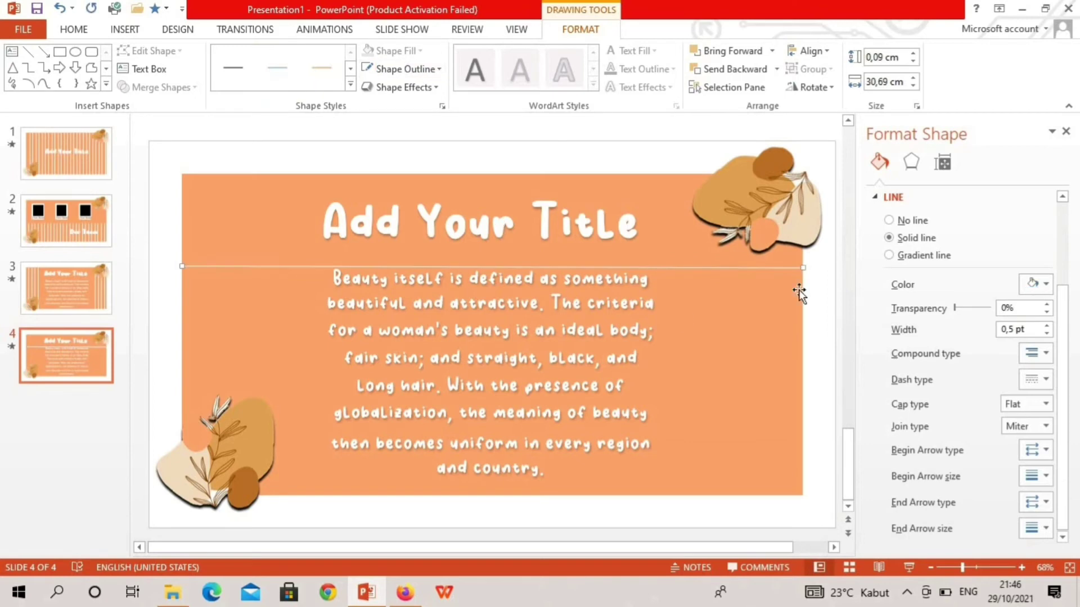
- Draw a horizontal line just above the title and duplicate it twice
drag(180, 269, 802, 268)
drag(691, 265, 689, 201)
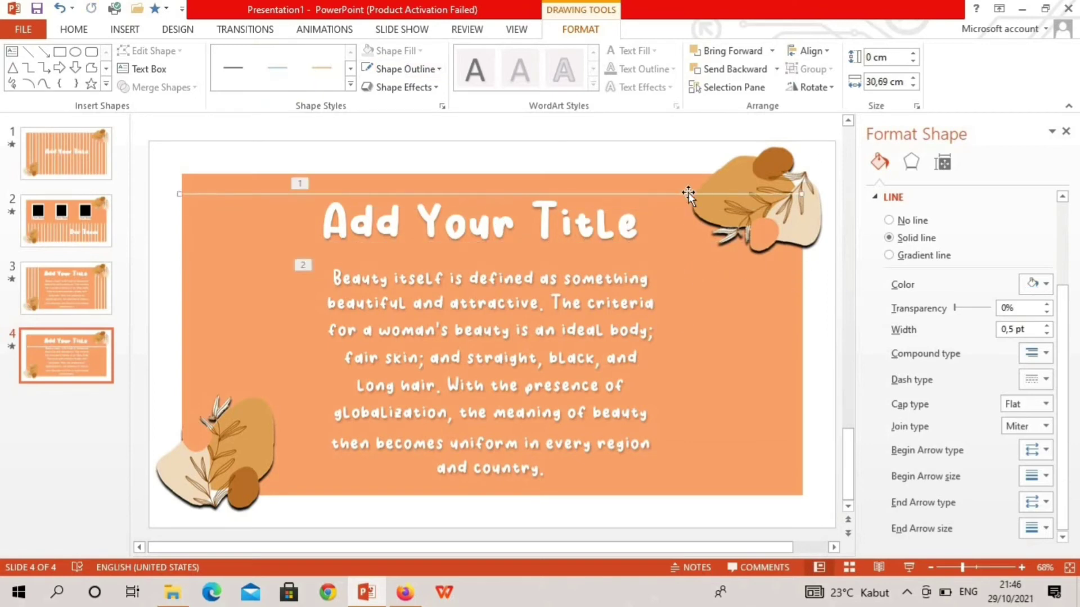
click(73, 29)
drag(307, 201, 302, 215)
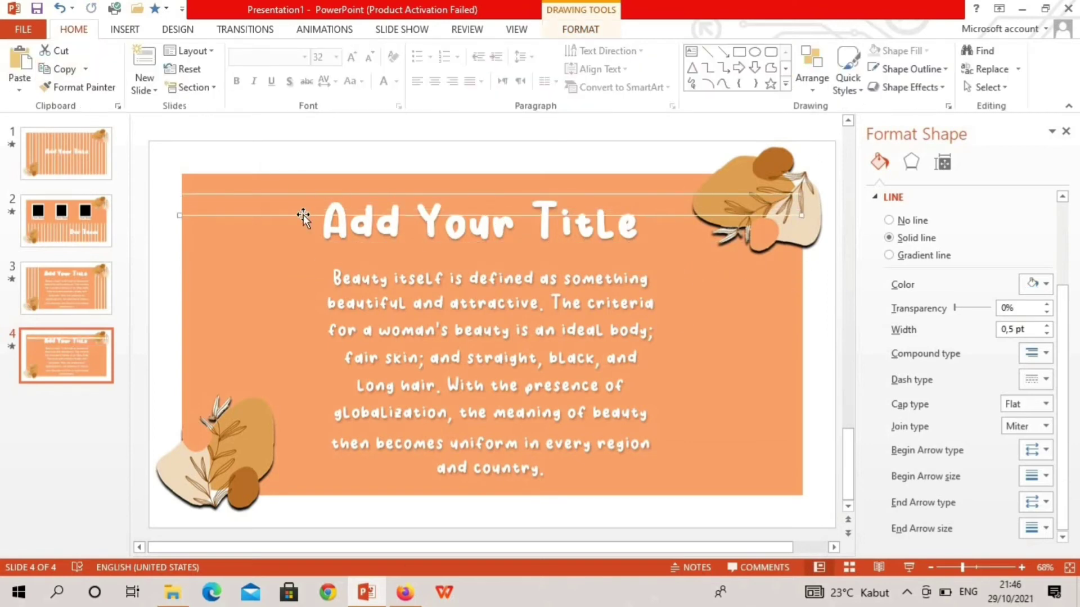
click(80, 105)
click(86, 69)
click(77, 106)
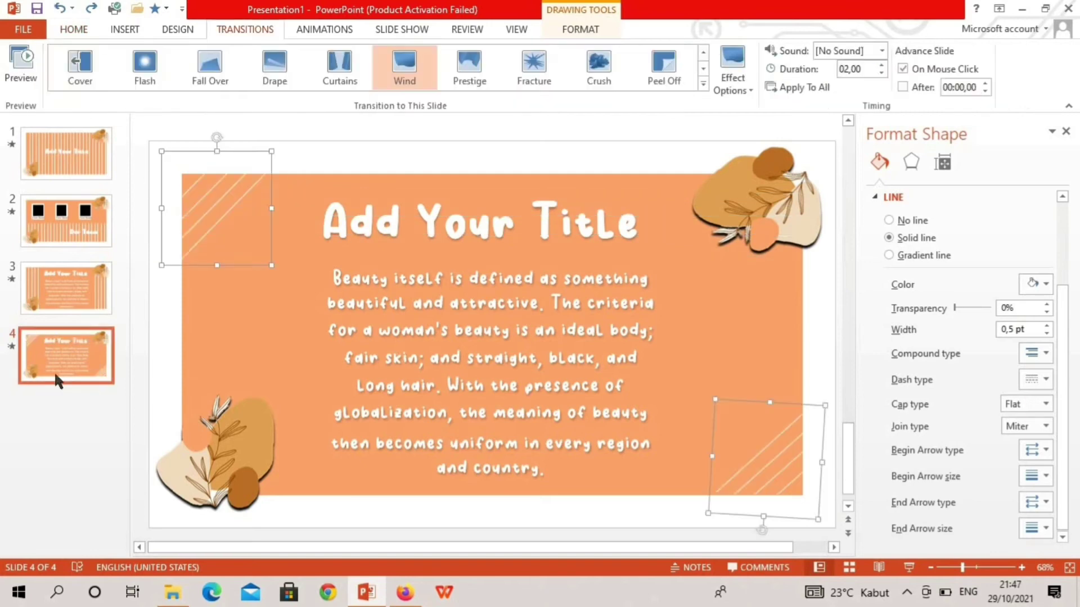
- Duplicate slide 4 as a new slide and delete its two diagonal hatched shapes
right_click(54, 372)
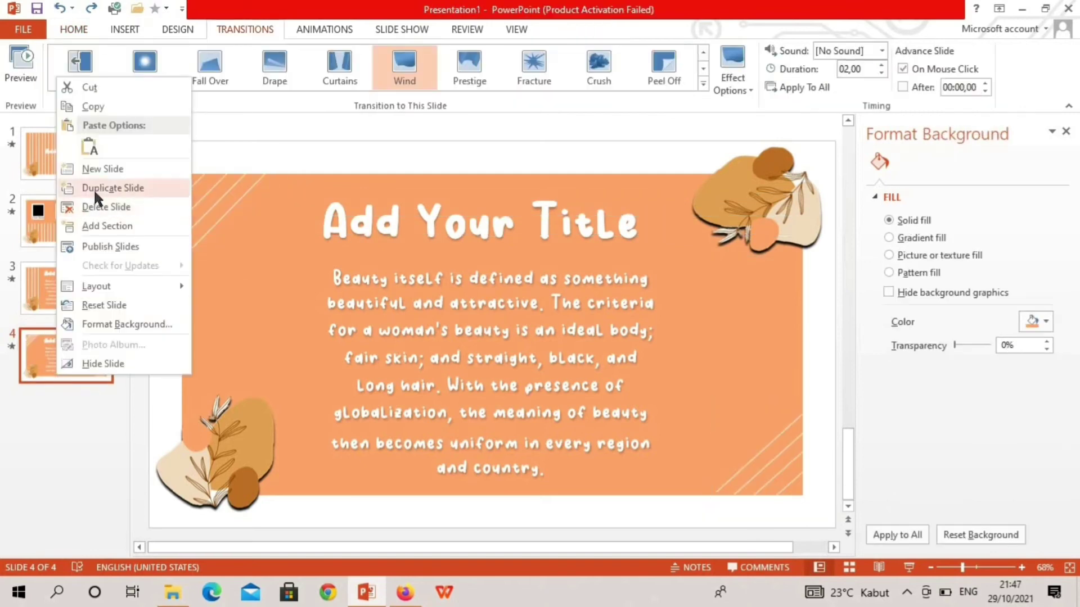
click(94, 187)
click(769, 494)
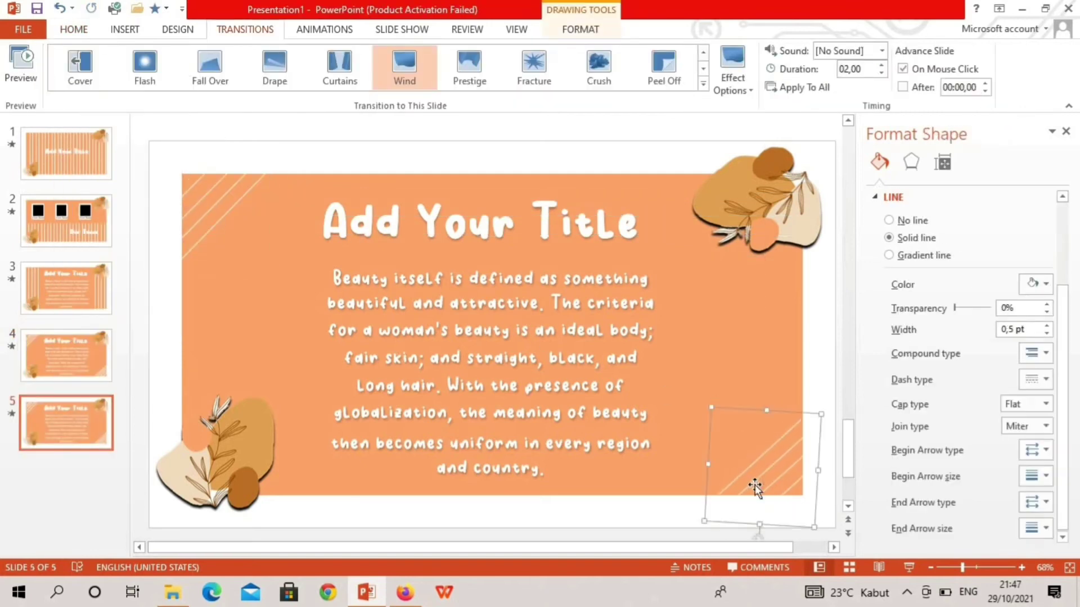
key(Delete)
click(224, 217)
key(Delete)
click(124, 29)
- Insert a straight line and place it level across the slide above the body text
click(270, 72)
click(263, 114)
click(253, 227)
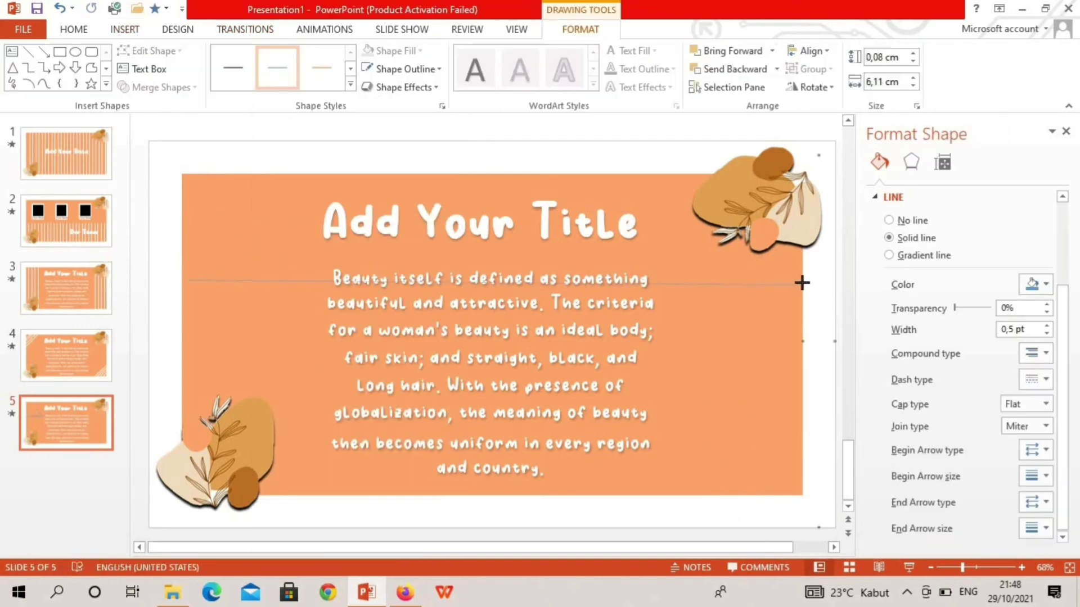
drag(803, 285, 802, 283)
click(776, 316)
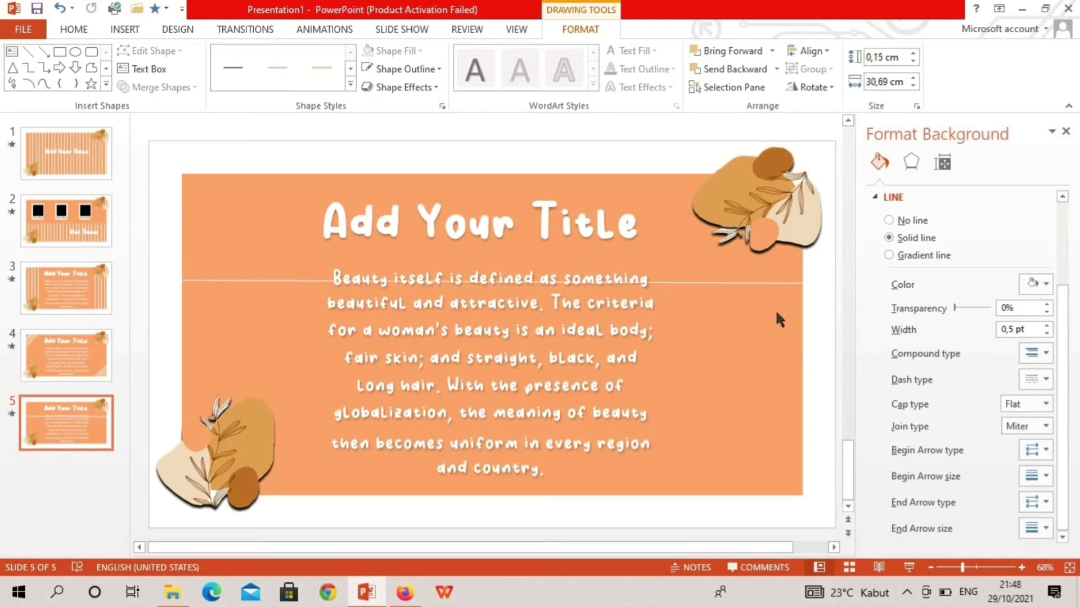
click(182, 281)
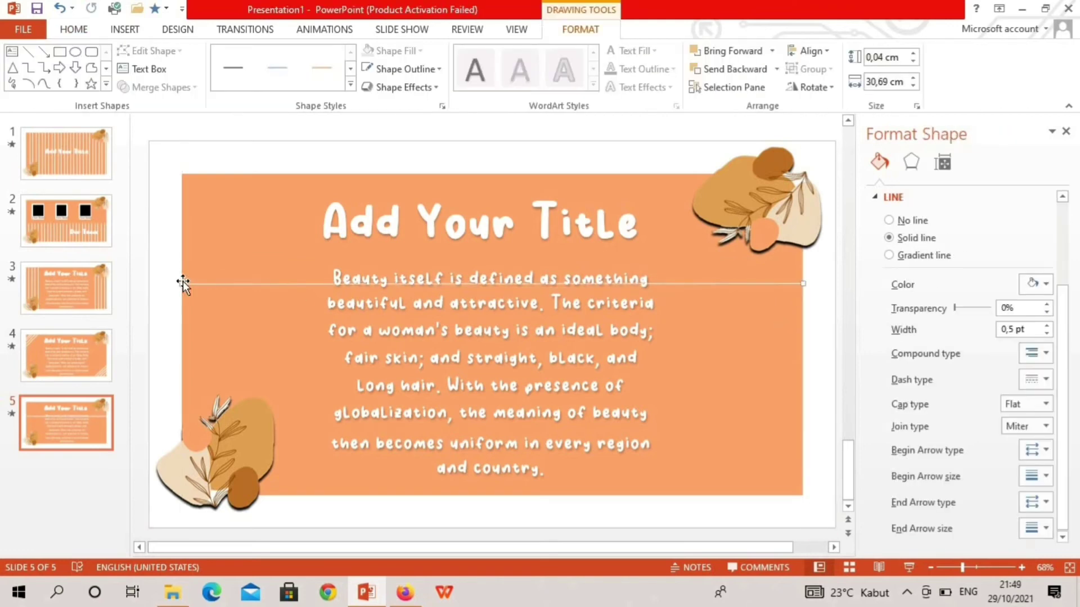
right_click(188, 284)
drag(233, 281, 235, 191)
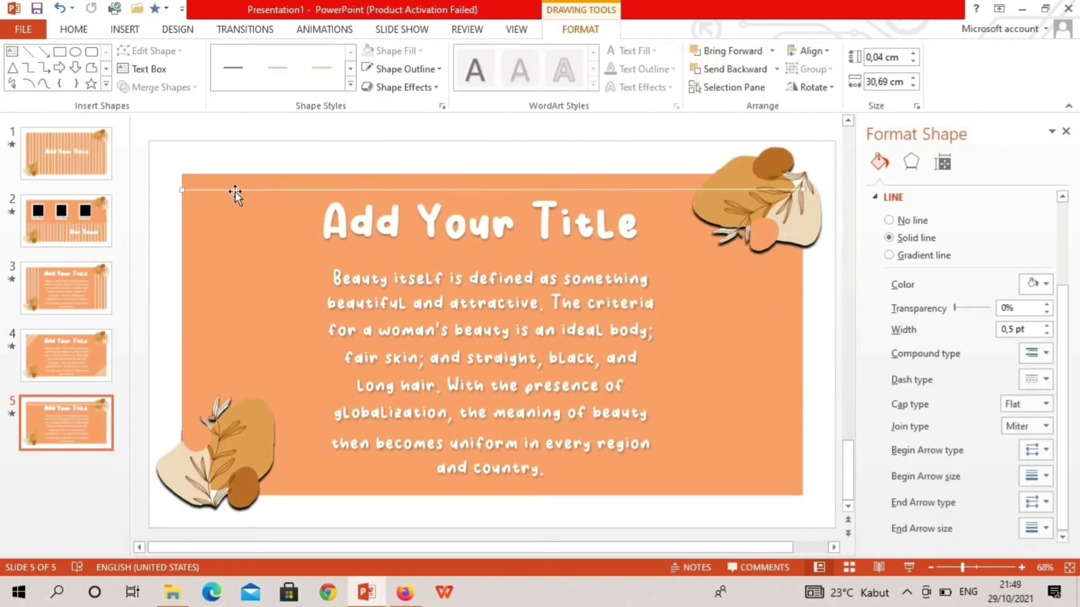
drag(802, 192, 802, 194)
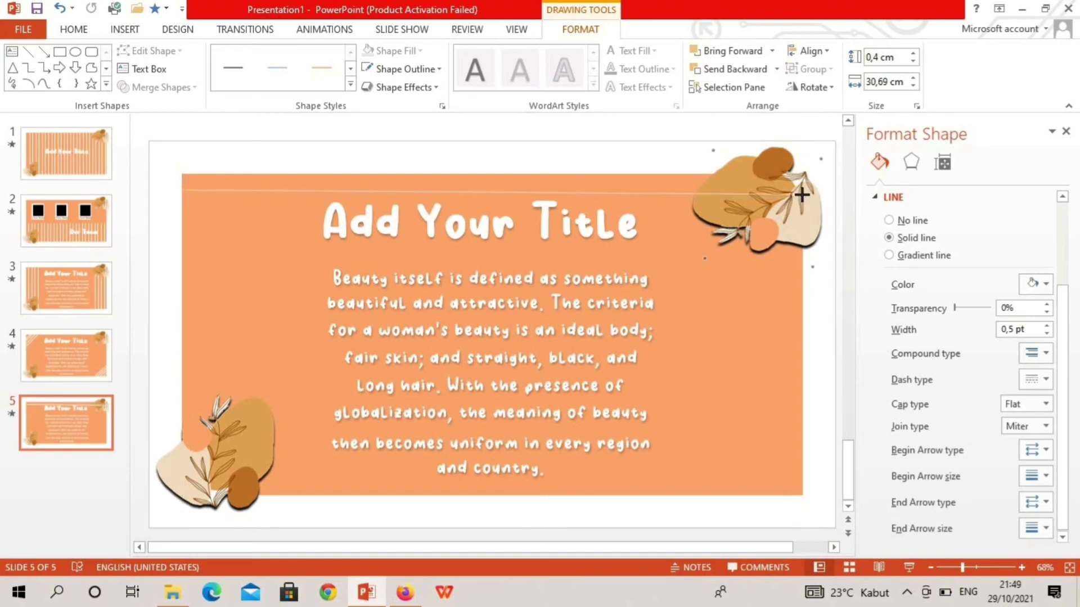
drag(182, 190, 179, 194)
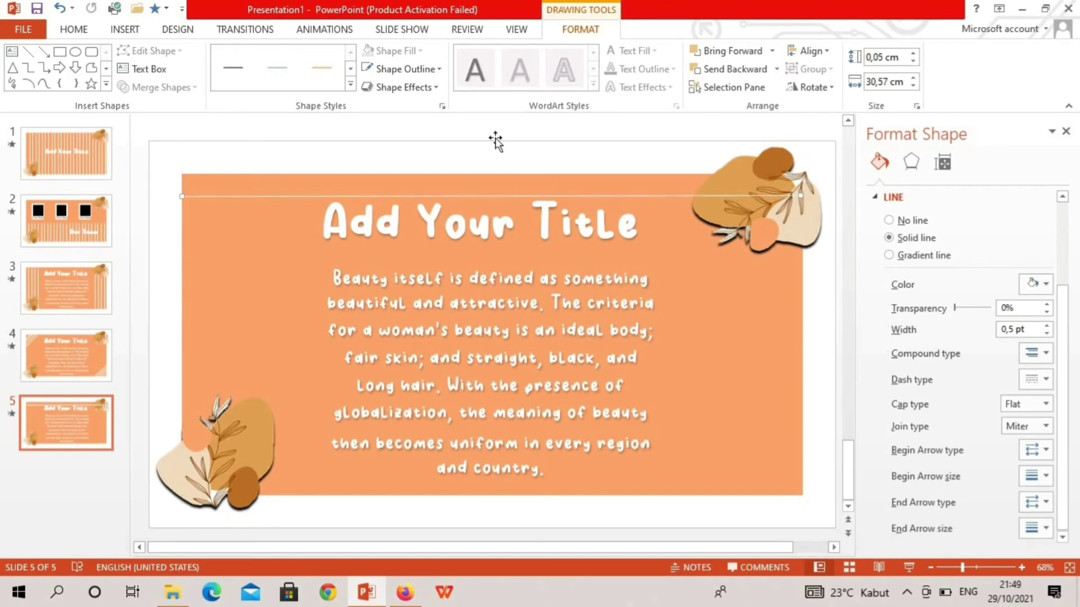
- Duplicate the line into four evenly spaced horizontal lines
click(74, 30)
click(86, 69)
click(70, 105)
drag(307, 204, 302, 219)
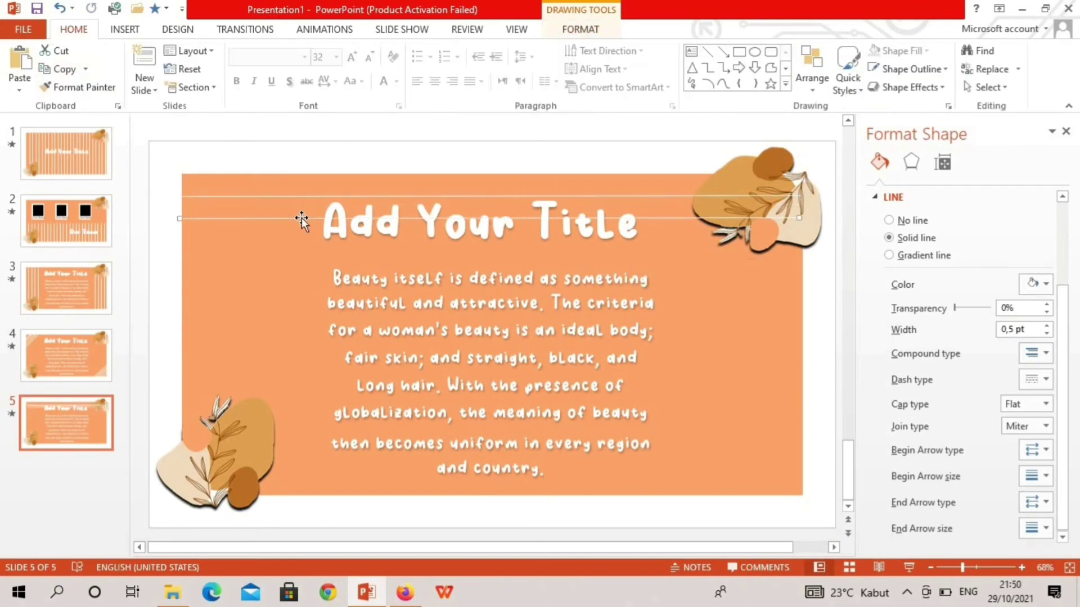
click(86, 69)
click(88, 106)
key(ctrl+d)
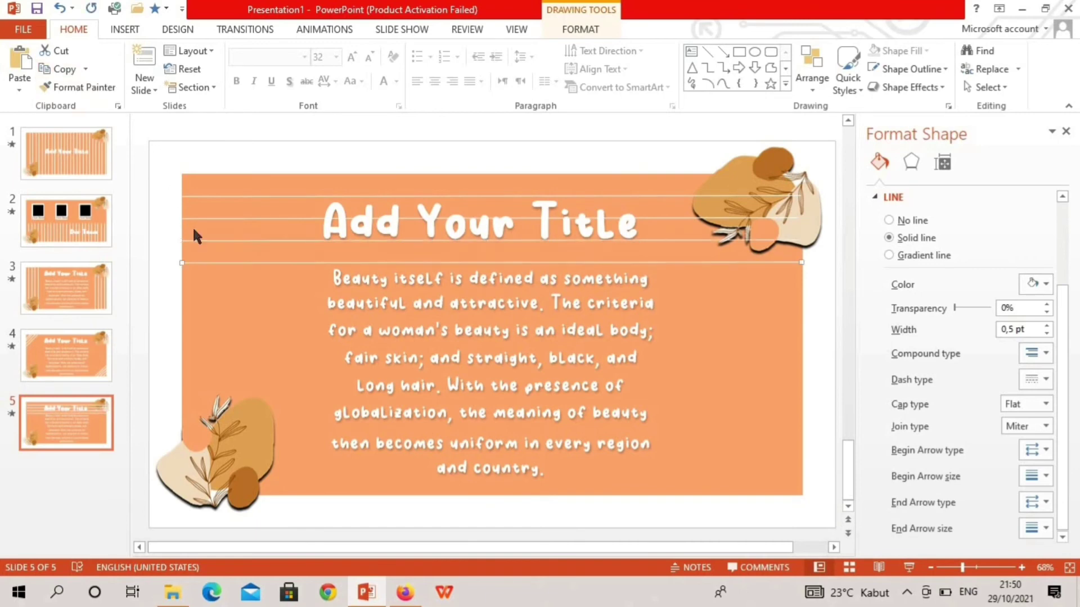
- Group the four horizontal lines together
right_click(210, 200)
click(366, 285)
click(253, 287)
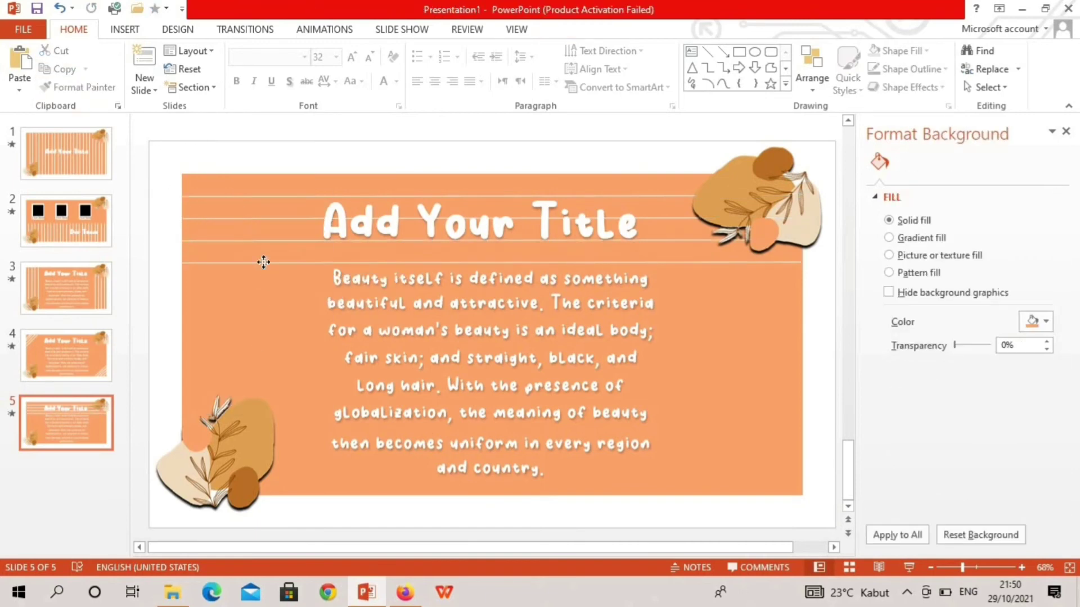
double_click(260, 263)
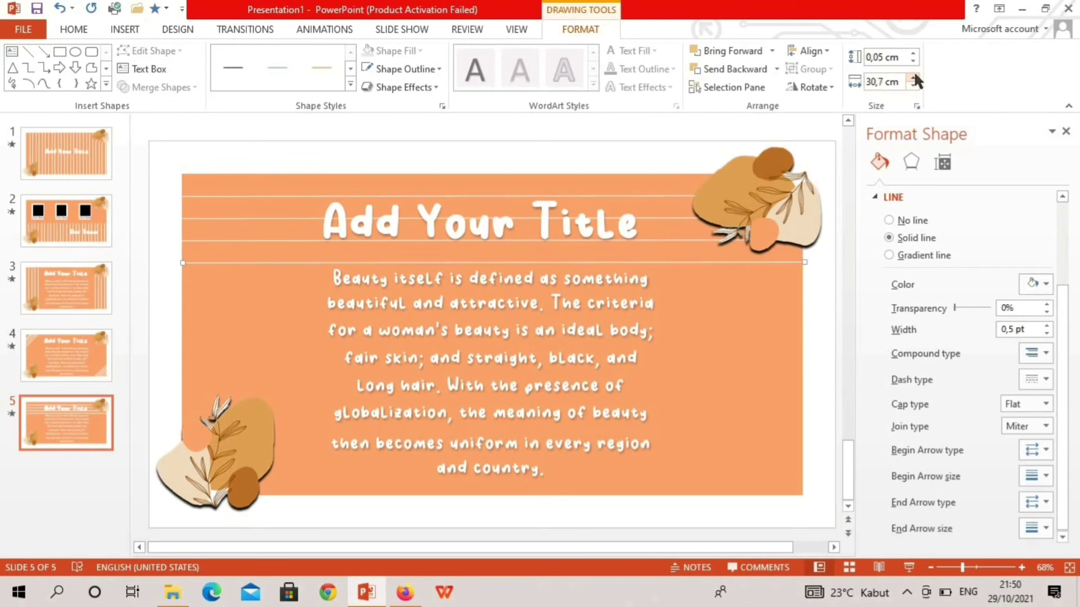
click(339, 265)
- Give slide 5 a Peel Off transition peeling to the Right
click(294, 265)
click(202, 176)
click(245, 29)
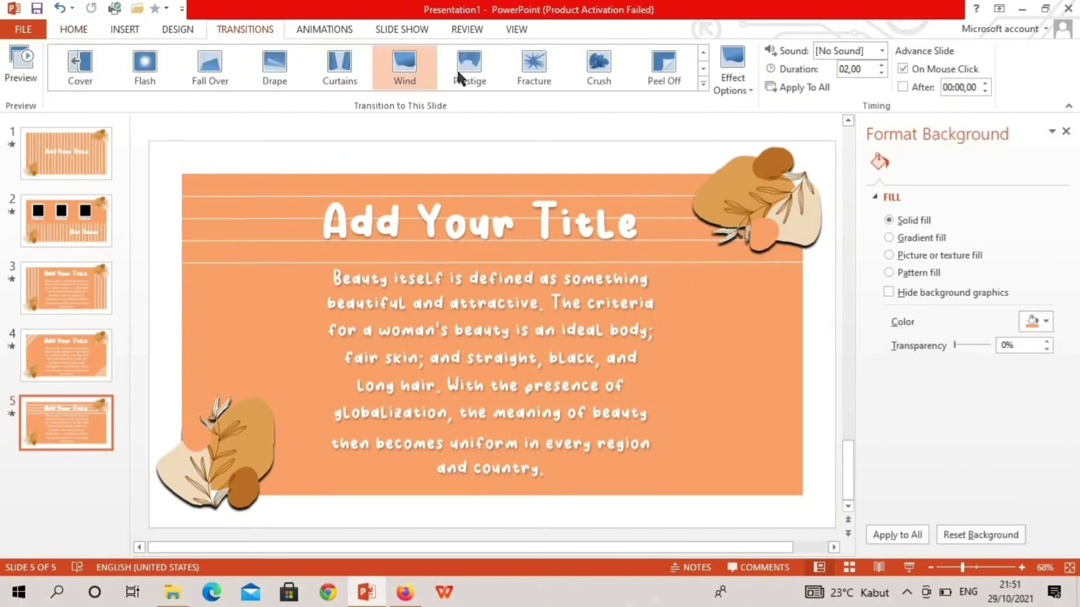
click(664, 68)
click(733, 70)
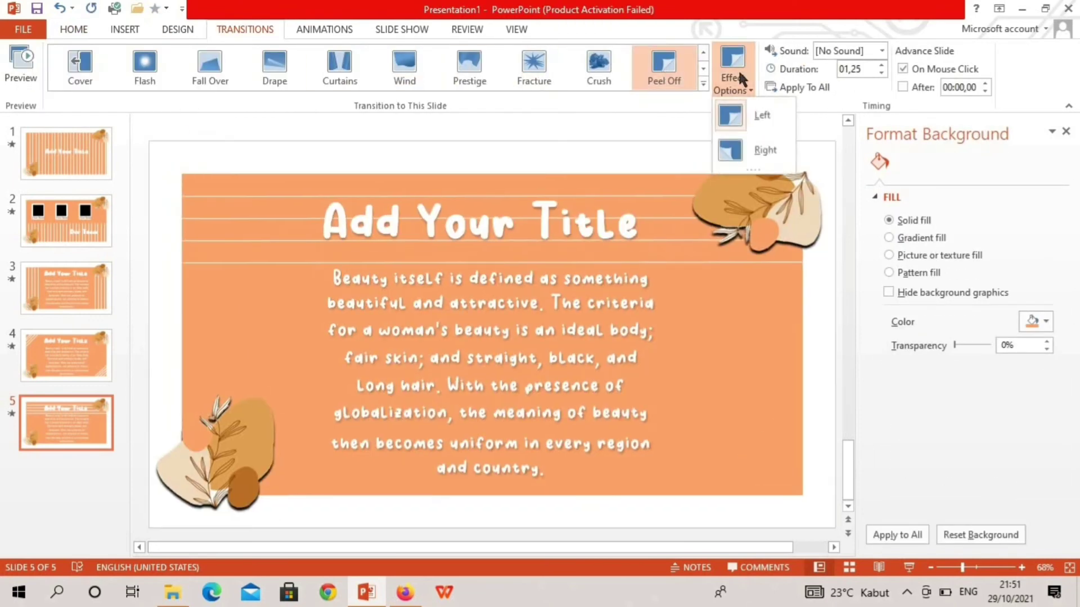
click(742, 151)
- Duplicate slide 5 as slide 6 and remove its body text and grouped lines
click(102, 428)
key(Return)
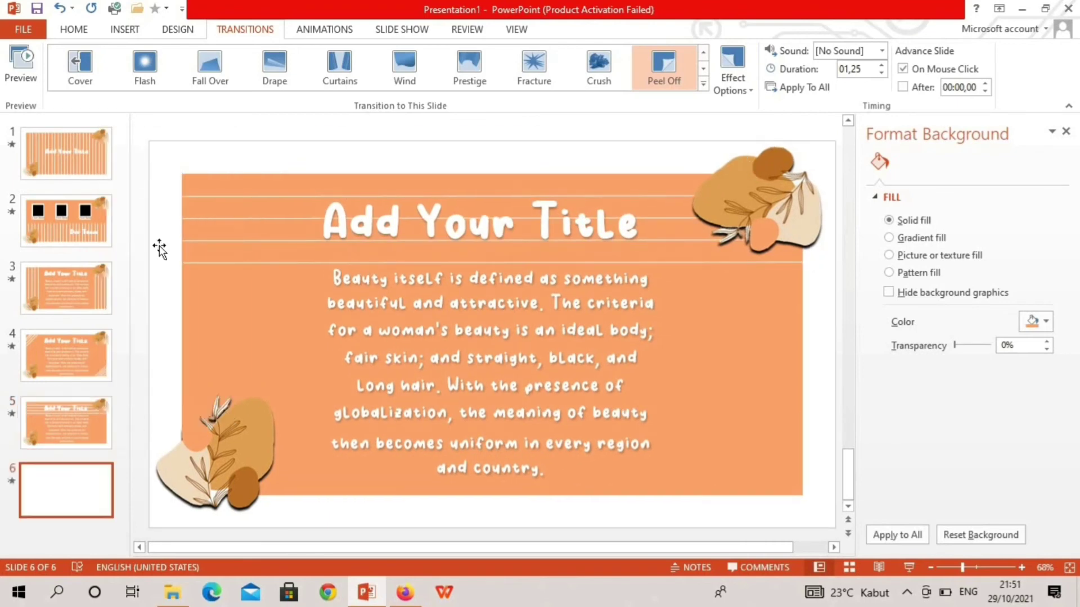
click(374, 289)
key(Delete)
click(277, 229)
key(Delete)
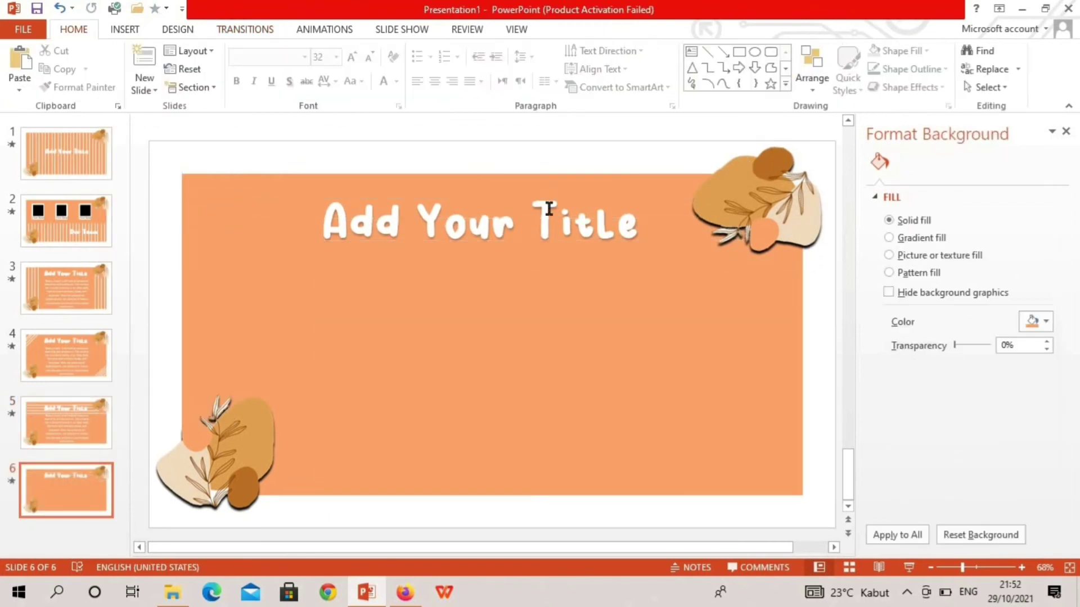
- Retitle slide 6 'Thank You :)', centre it, and apply the Crush transition
click(549, 209)
key(BackSpace)
key(BackSpace)
key(BackSpace)
key(BackSpace)
key(BackSpace)
key(BackSpace)
text(Thank You :))
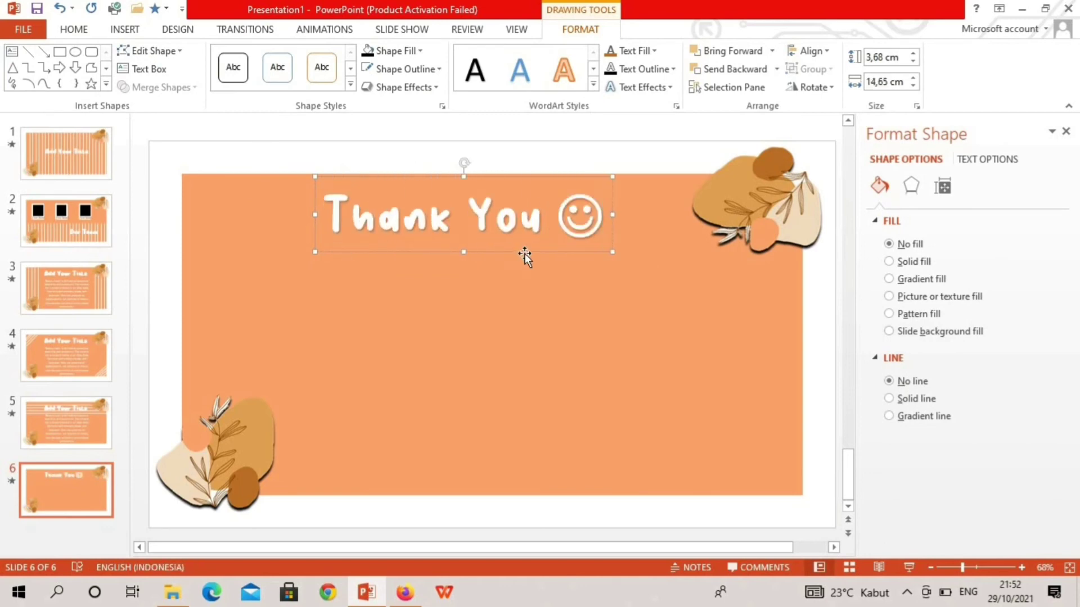
drag(524, 255, 552, 376)
click(245, 29)
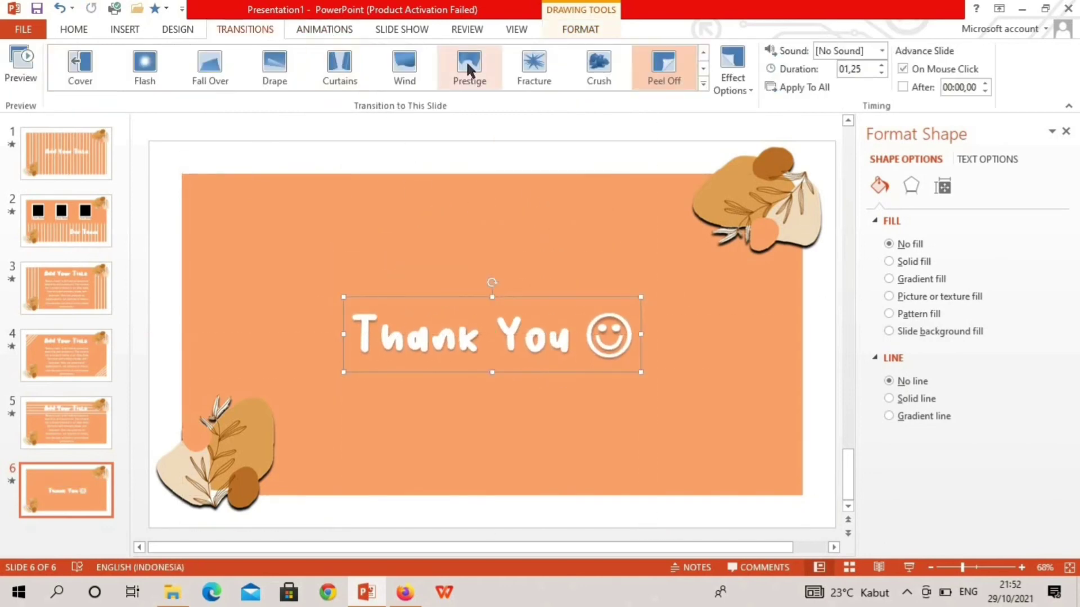
click(619, 62)
right_click(99, 495)
- Duplicate the Thank You slide as slide 7 and retitle it 'Create Your Design'
click(139, 324)
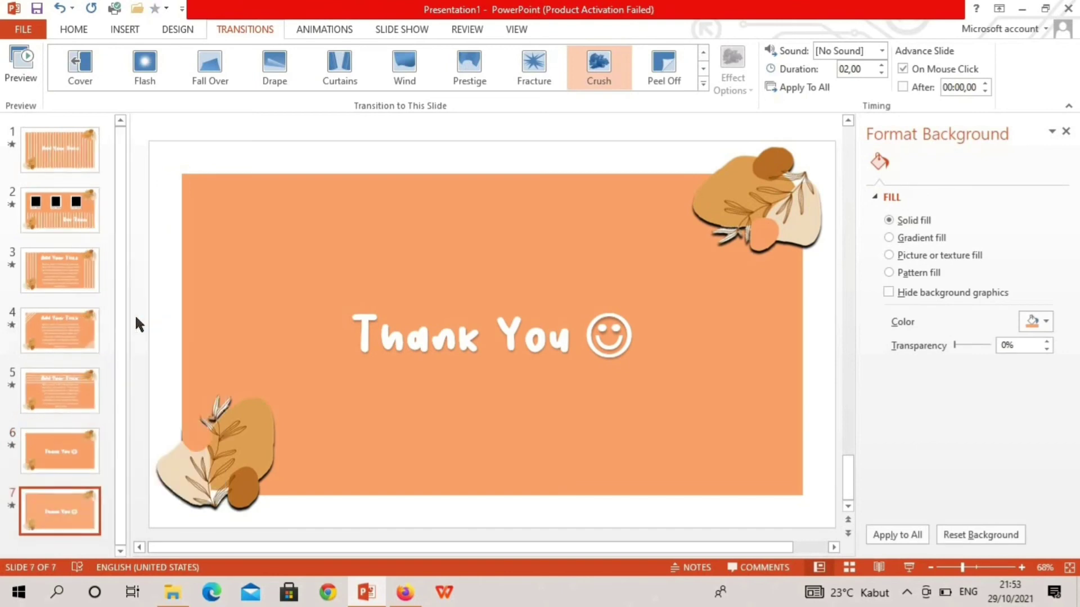
double_click(512, 354)
key(shift+Home)
key(BackSpace)
text(Create Your Design)
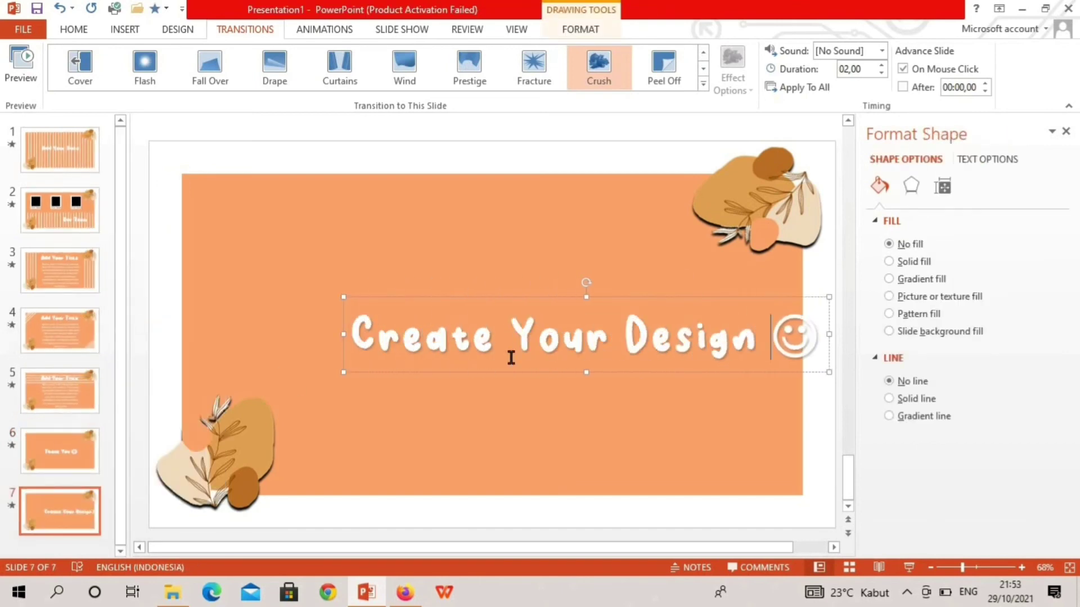
drag(511, 371, 416, 360)
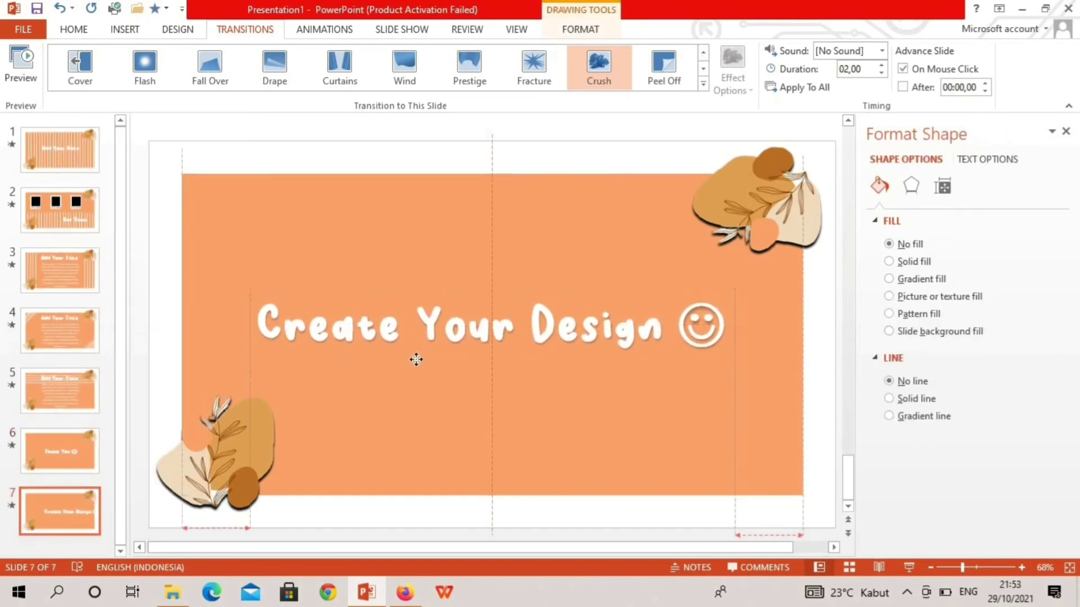
- Set the title to 60 pt, centre it, and add three more slide copies
click(74, 29)
click(337, 57)
click(322, 349)
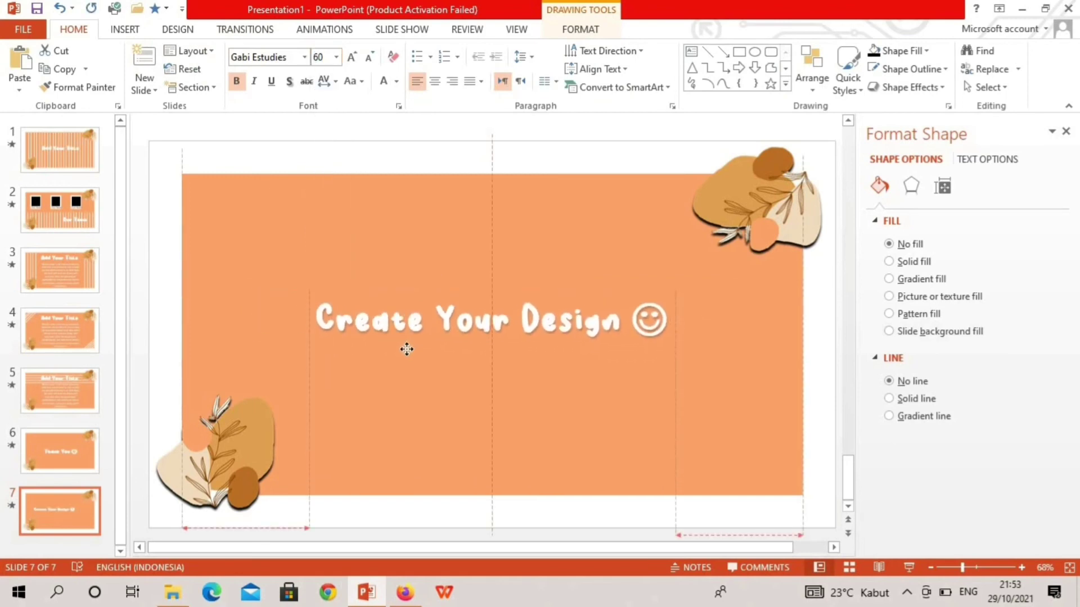
drag(406, 349, 406, 365)
key(ctrl+d)
right_click(121, 315)
click(126, 308)
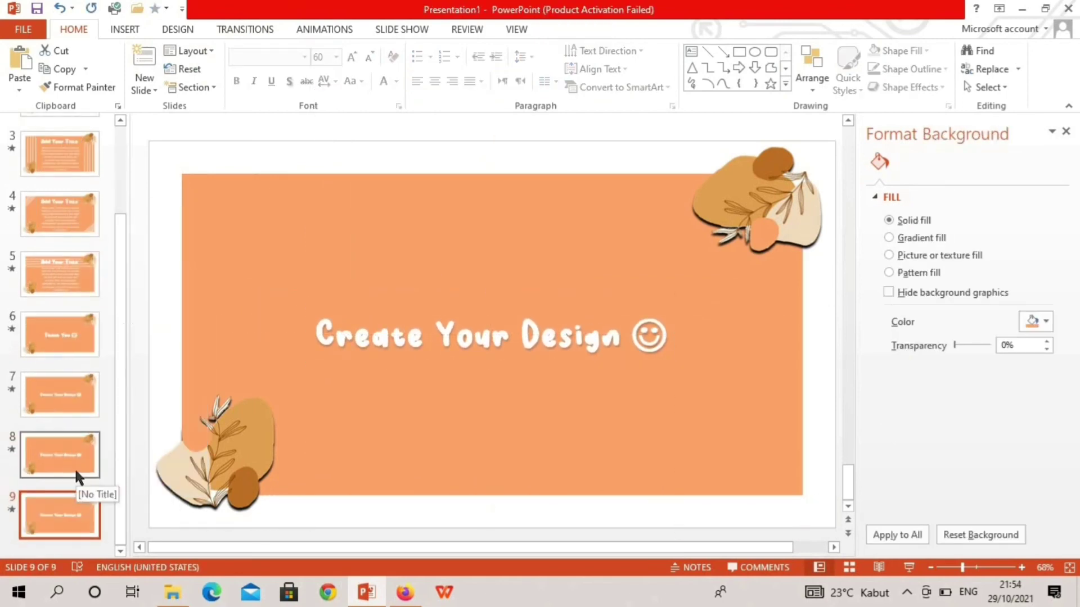
key(ctrl+d)
- Start the slide show at slide 1 and advance through each slide to Thank You
scroll(101, 169, up, 5)
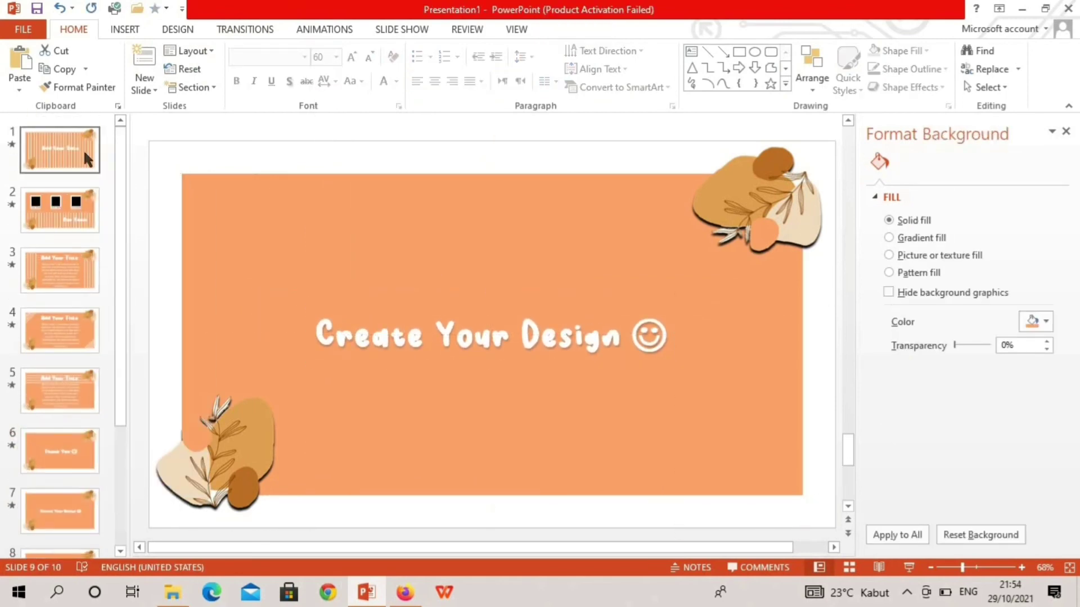
click(60, 149)
click(909, 568)
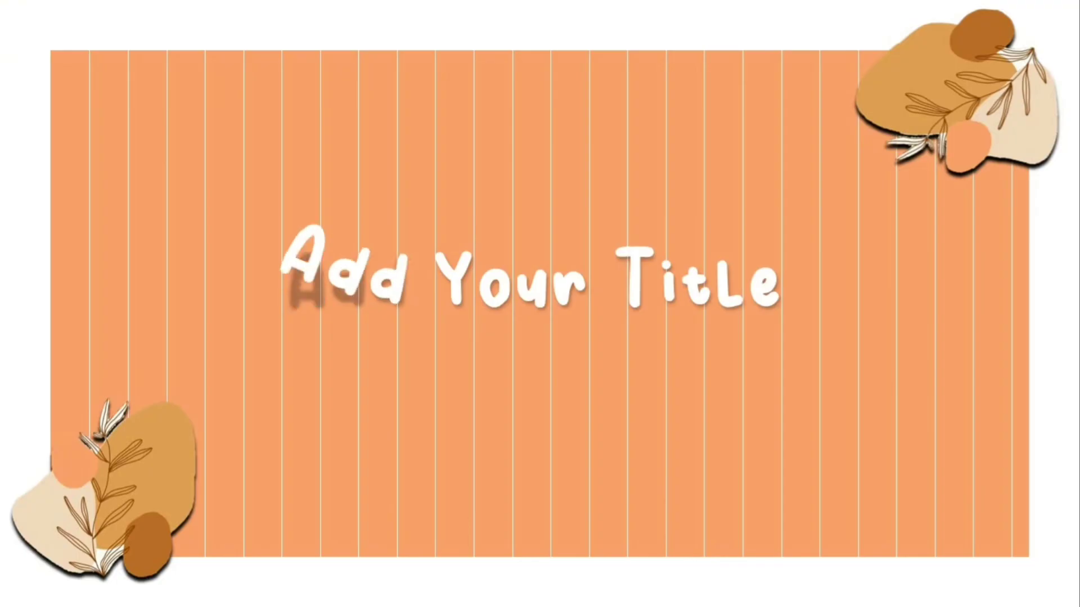
key(Right)
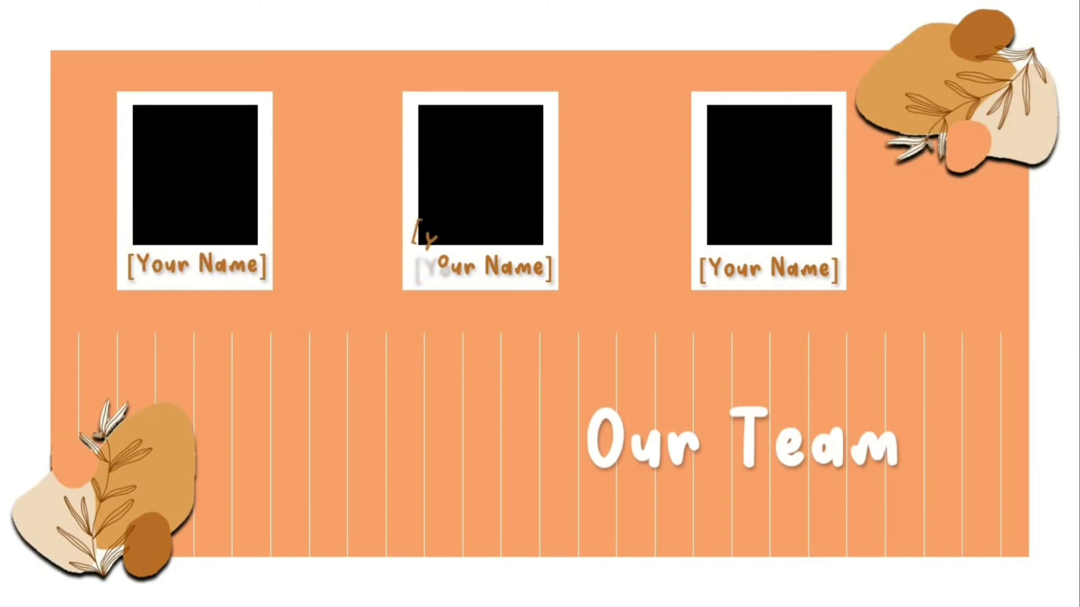
key(Right)
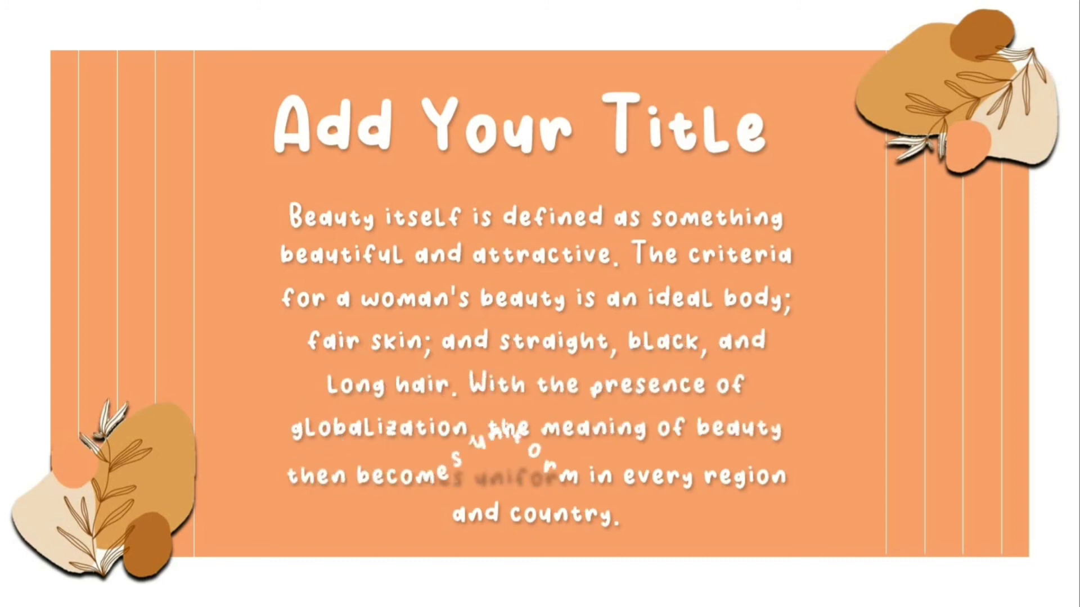
key(Right)
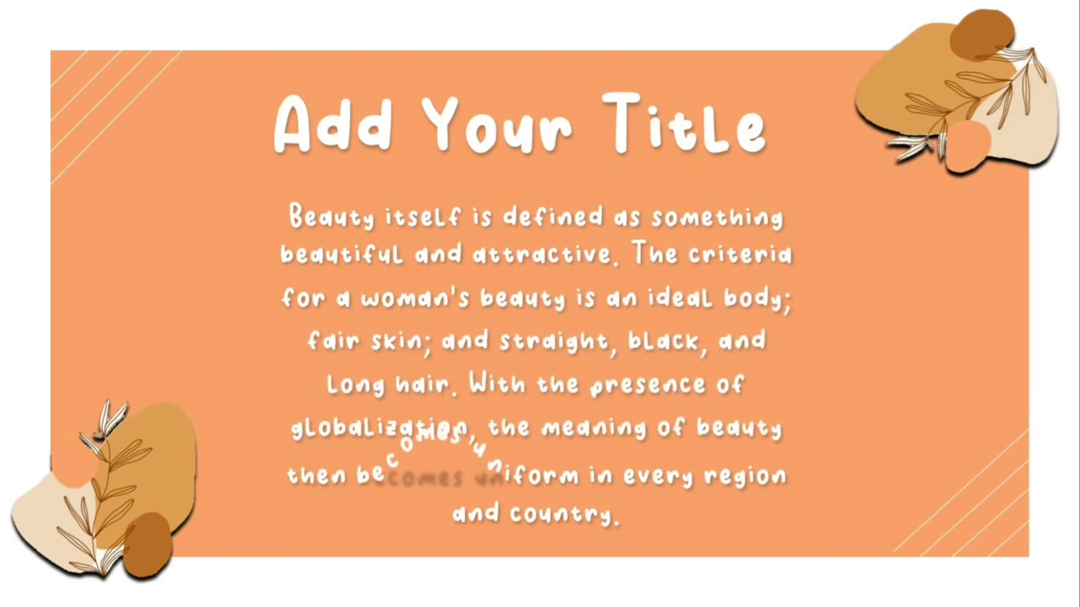
key(Right)
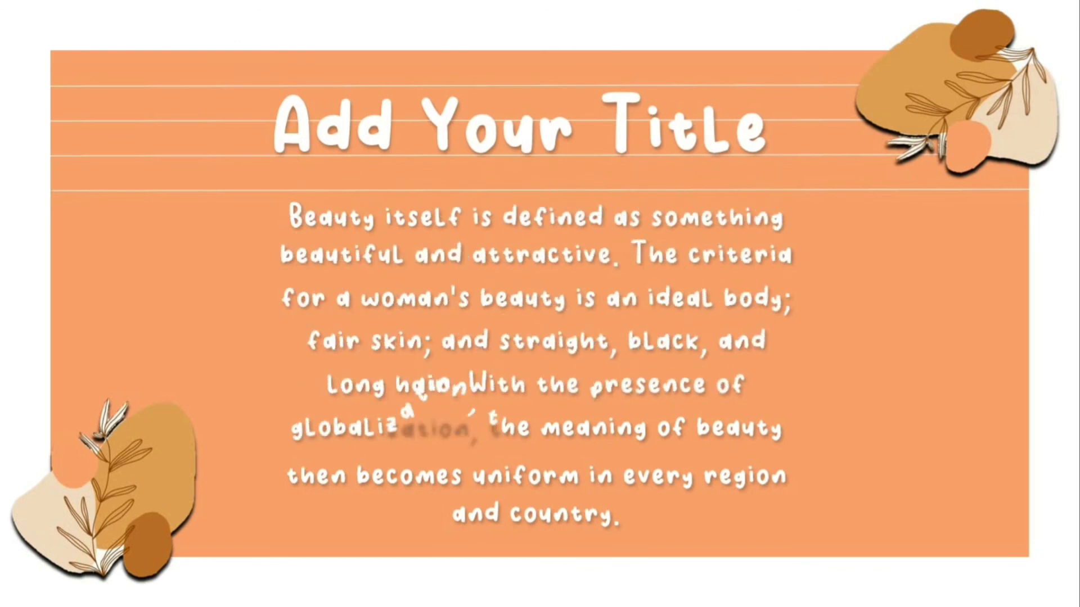
key(Right)
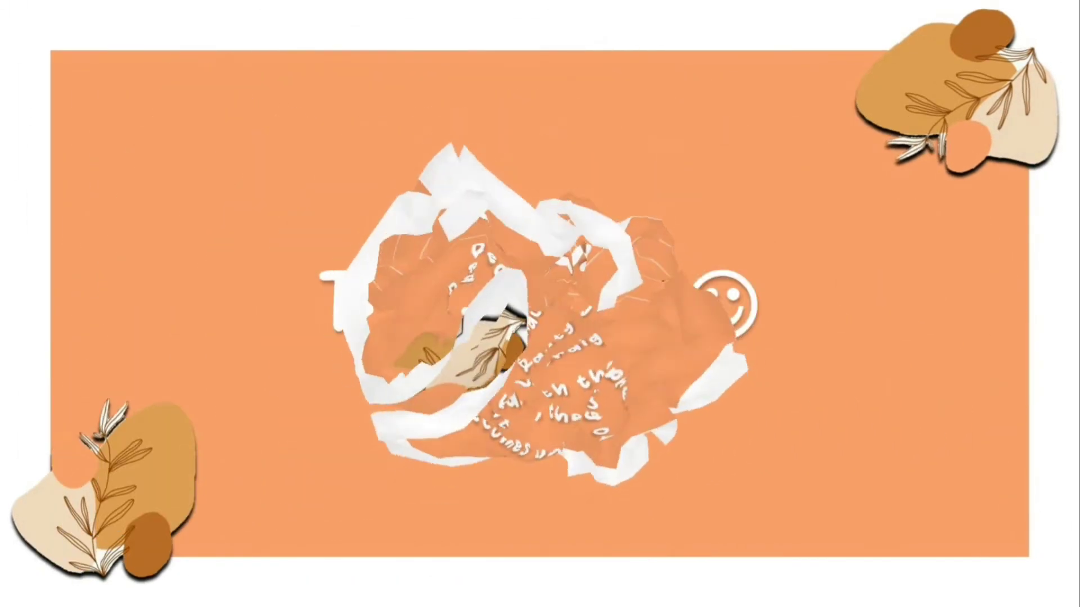